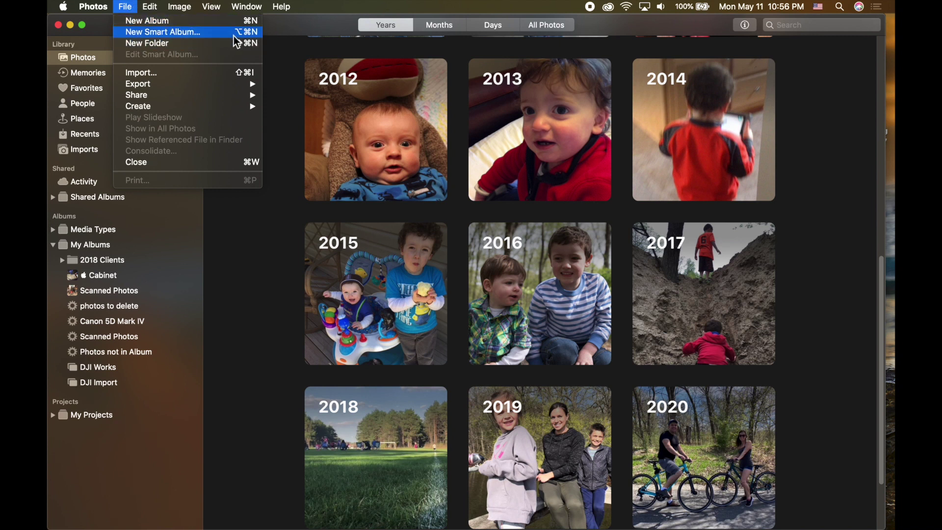
Start a new smart album under My Albums.
key("alt")
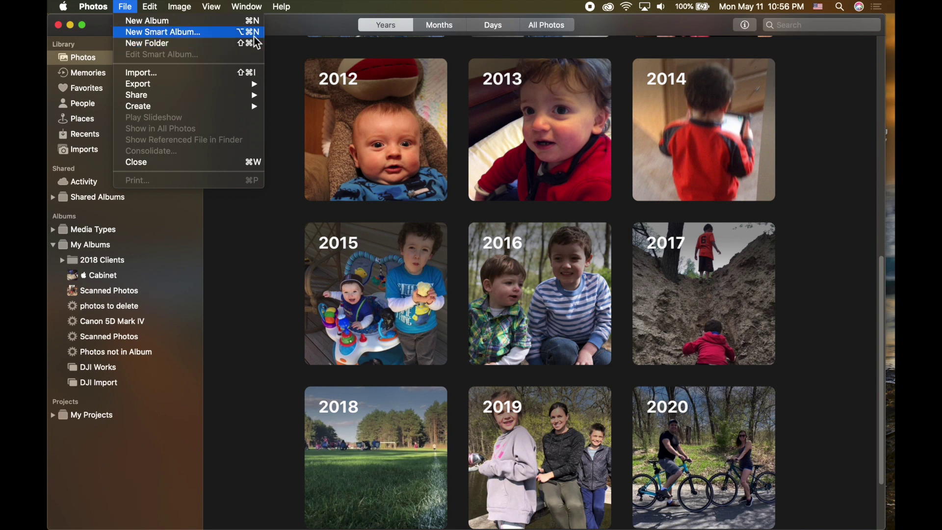
left_click(126, 7)
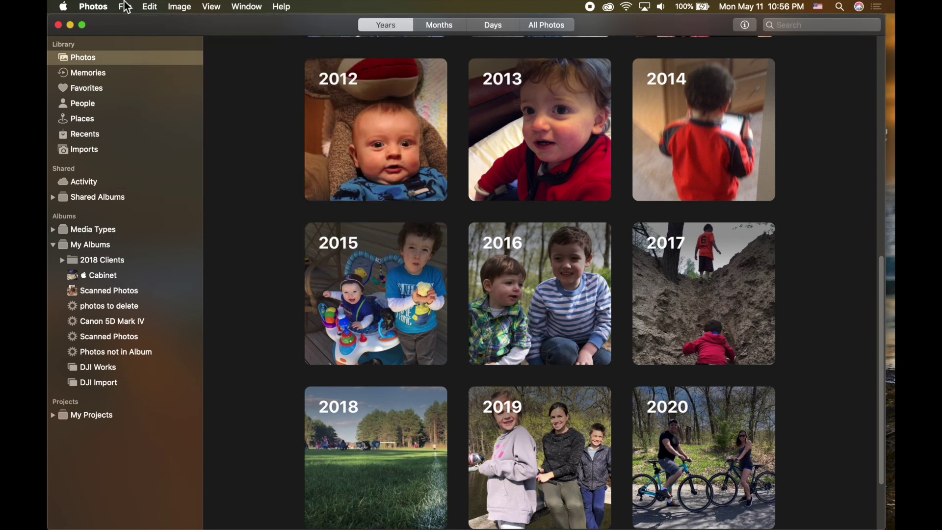
left_click(197, 246)
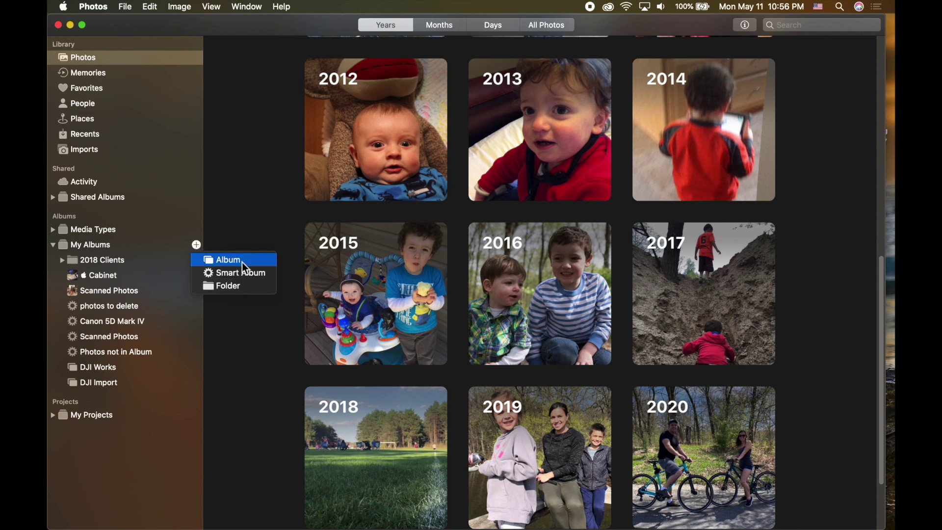
left_click(239, 278)
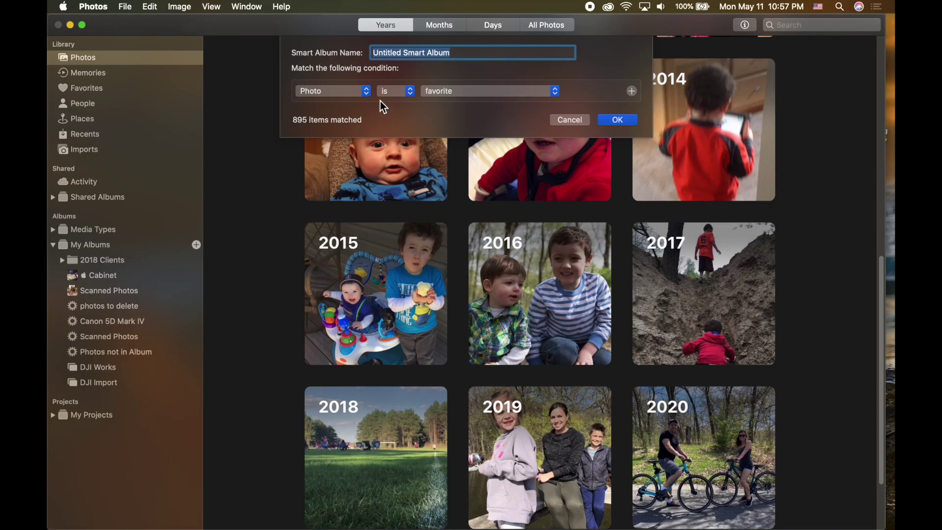
Base the new smart album's matching condition on Camera Model.
left_click(348, 95)
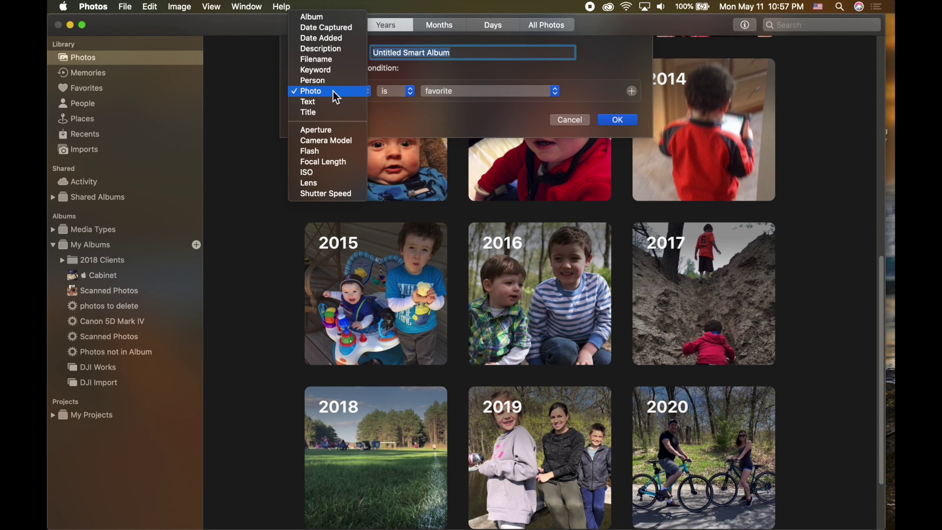
left_click(326, 17)
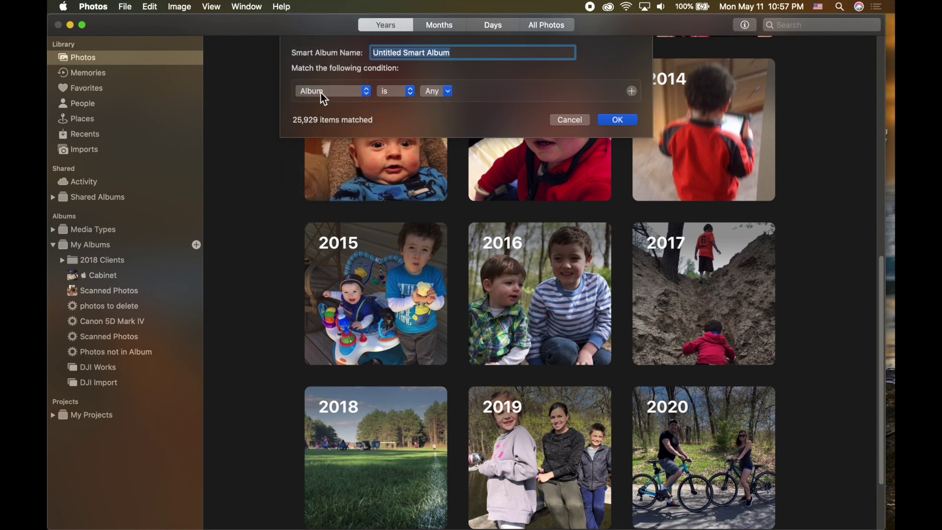
left_click(324, 98)
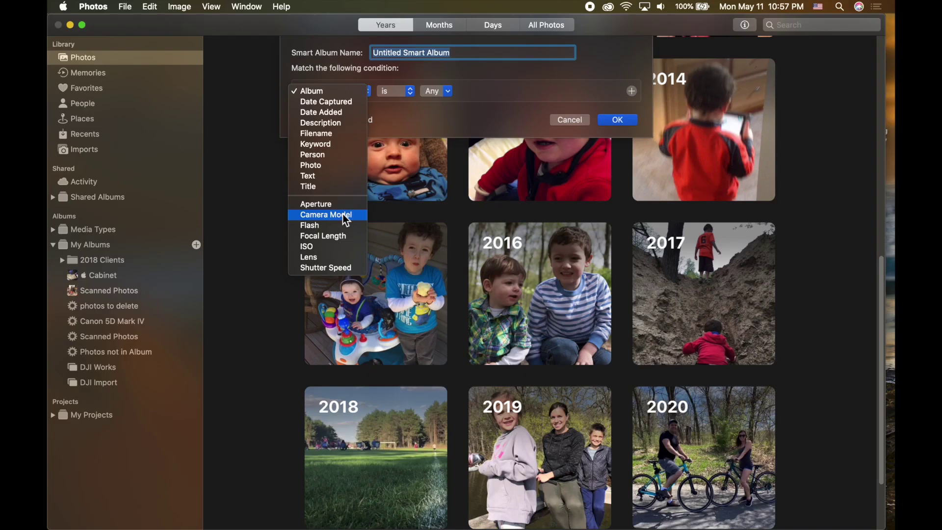
left_click(342, 214)
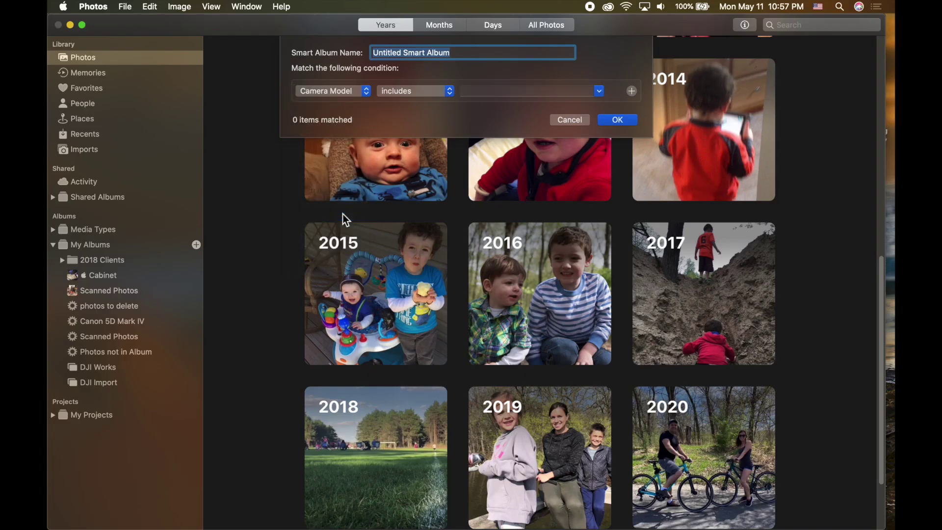
left_click(451, 92)
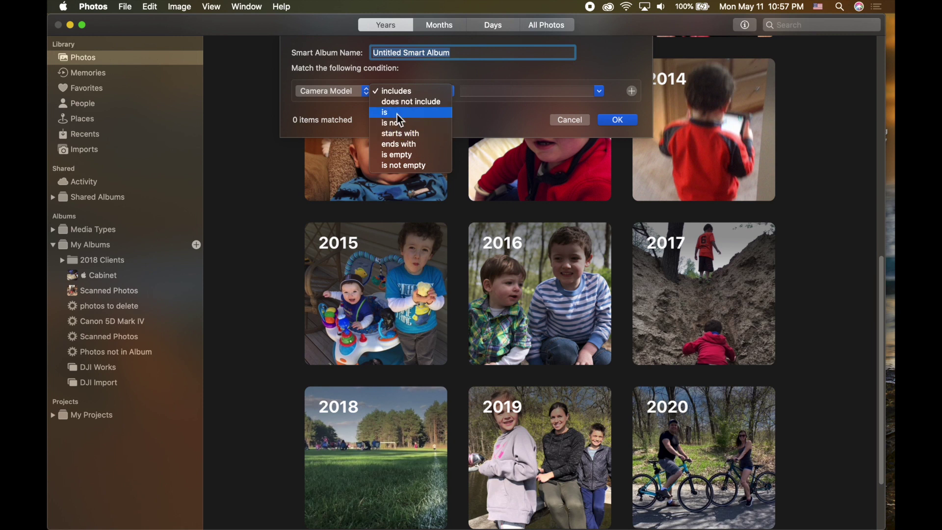
left_click(360, 99)
left_click(359, 100)
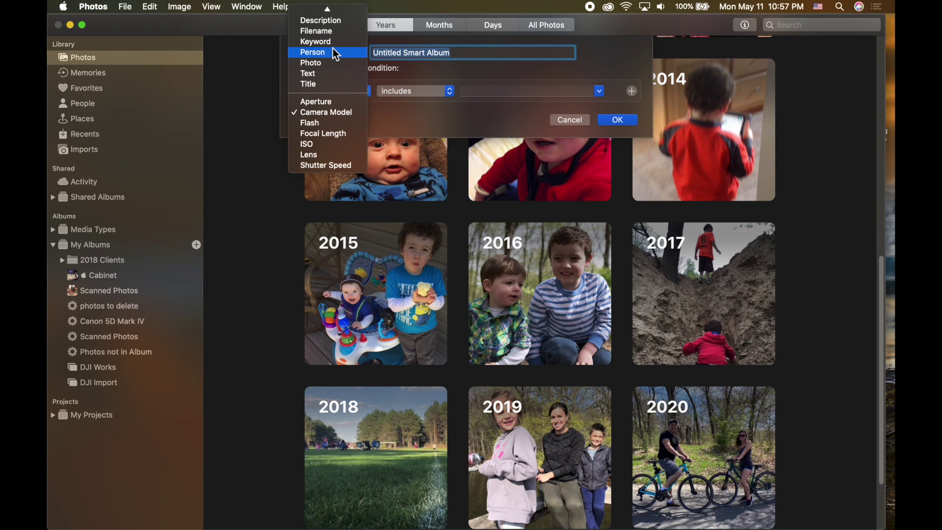
left_click(426, 89)
Set the camera model condition to "includes" with the value iPhone.
left_click(424, 93)
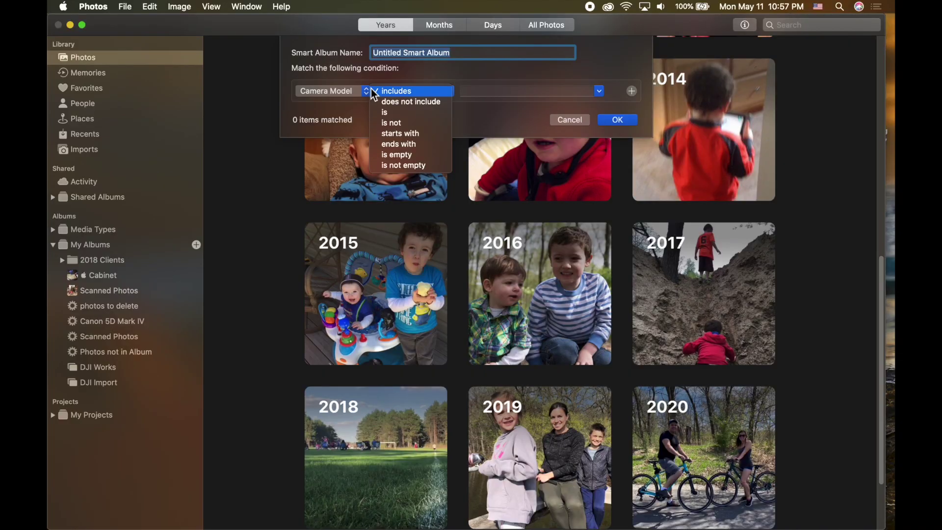
left_click(413, 91)
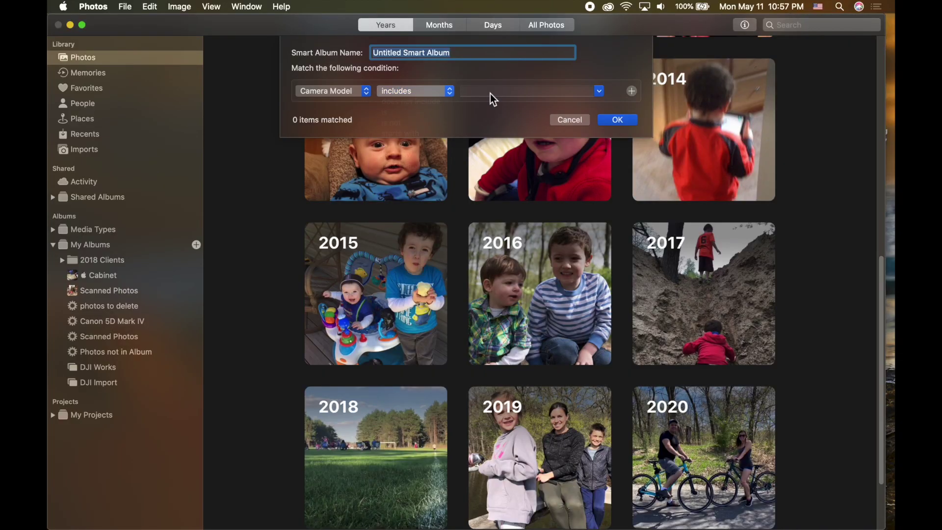
left_click(492, 91)
type("iPad (6th generation)h")
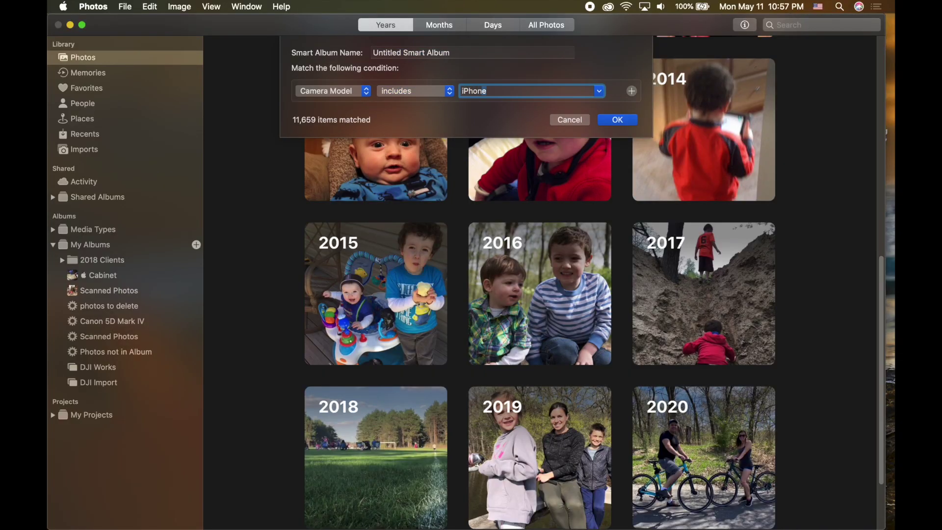
Examine the iPhone models offered as camera model values and keep iPhone as the value.
left_click(600, 93)
scroll(557, 133, "down", 5)
scroll(558, 137, "down", 5)
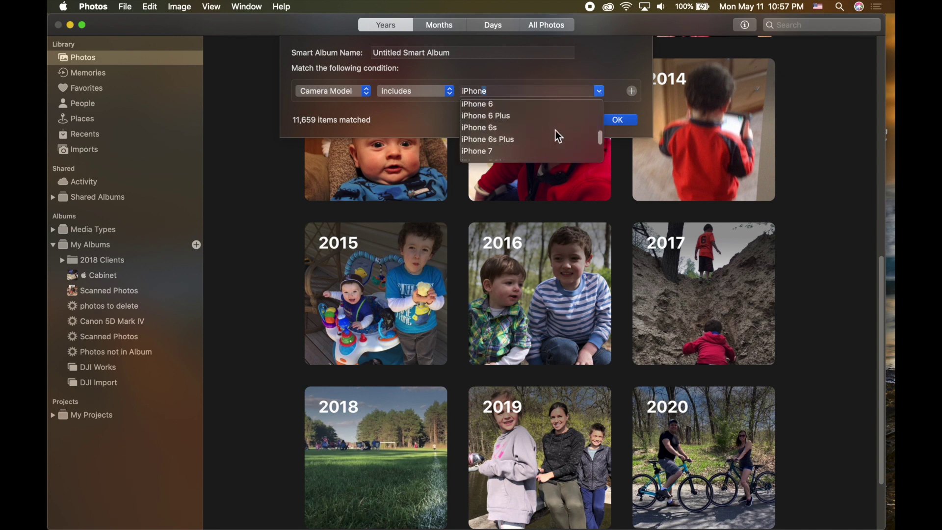
scroll(559, 136, "down", 3)
scroll(559, 137, "up", 6)
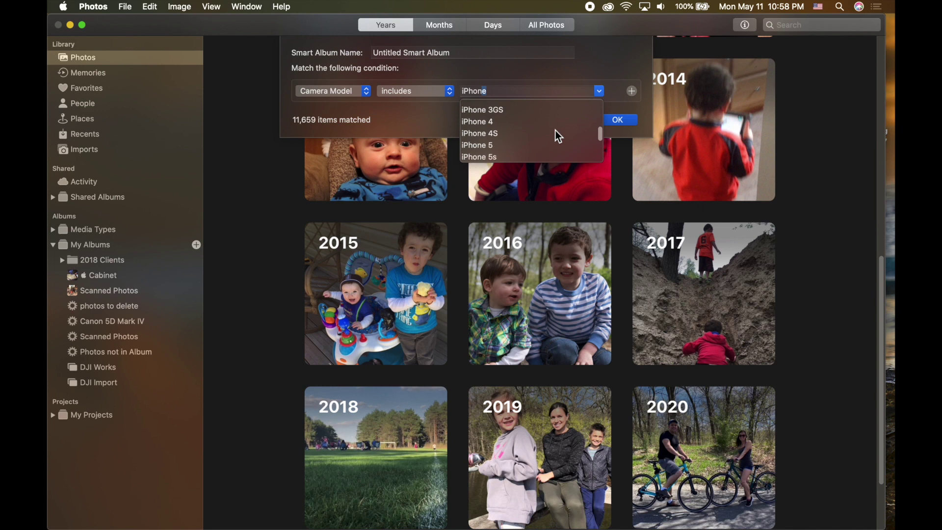
scroll(559, 137, "up", 3)
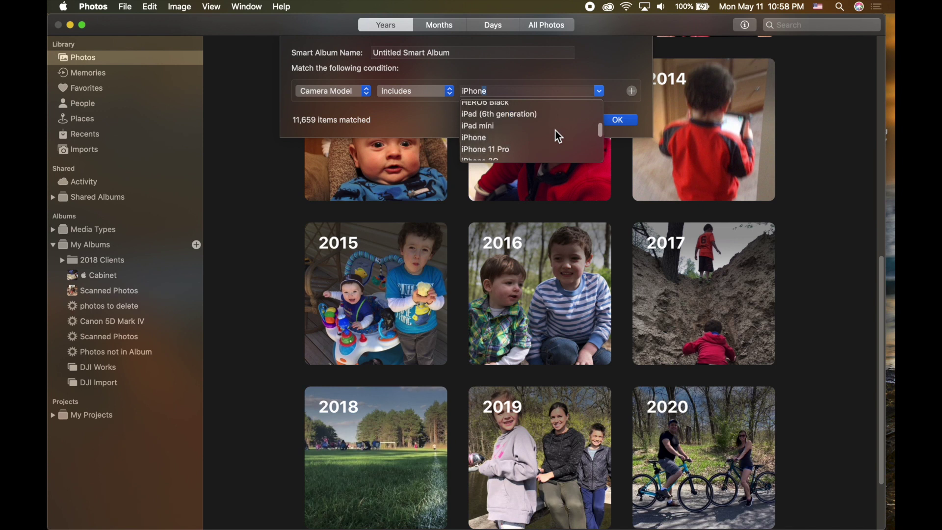
scroll(558, 137, "down", 1)
scroll(520, 134, "down", 2)
scroll(517, 133, "up", 2)
left_click(486, 124)
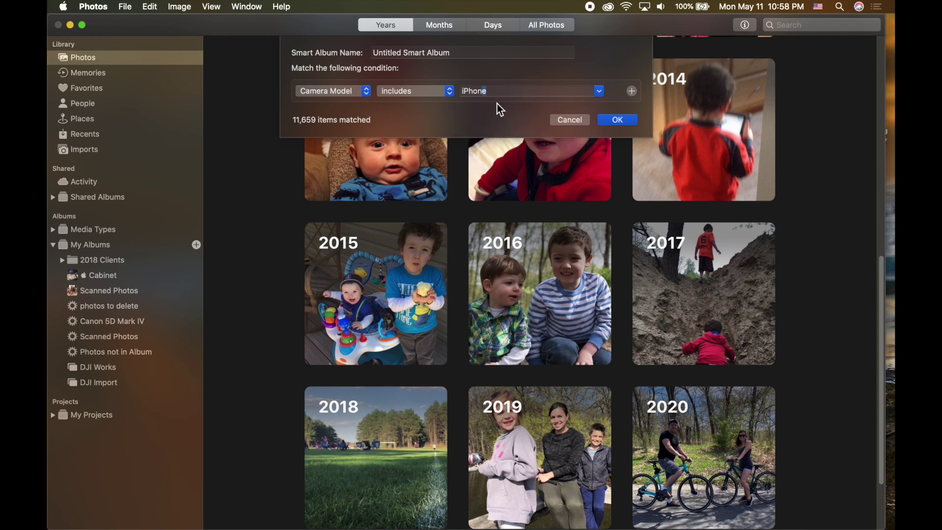
Name the smart album "iphone photos".
triple_click(449, 52)
type("iphone photos")
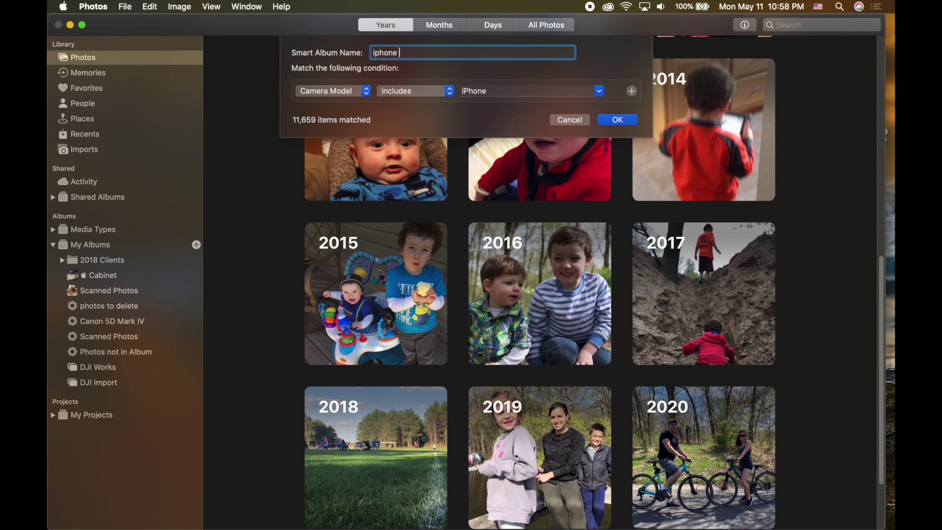
Set the camera model value to iPhone 3G and rename the smart album "iPhone 3G photos".
left_click(599, 90)
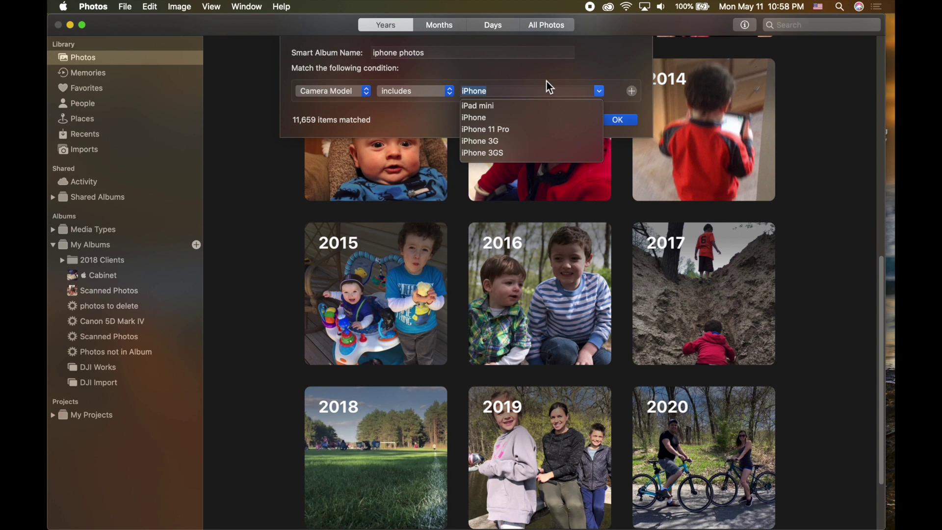
scroll(504, 143, "down", 1)
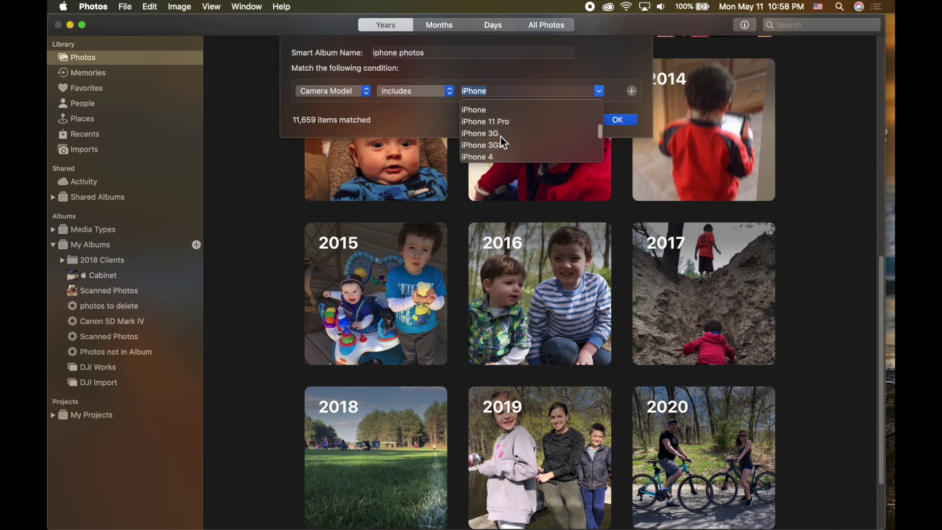
left_click(501, 137)
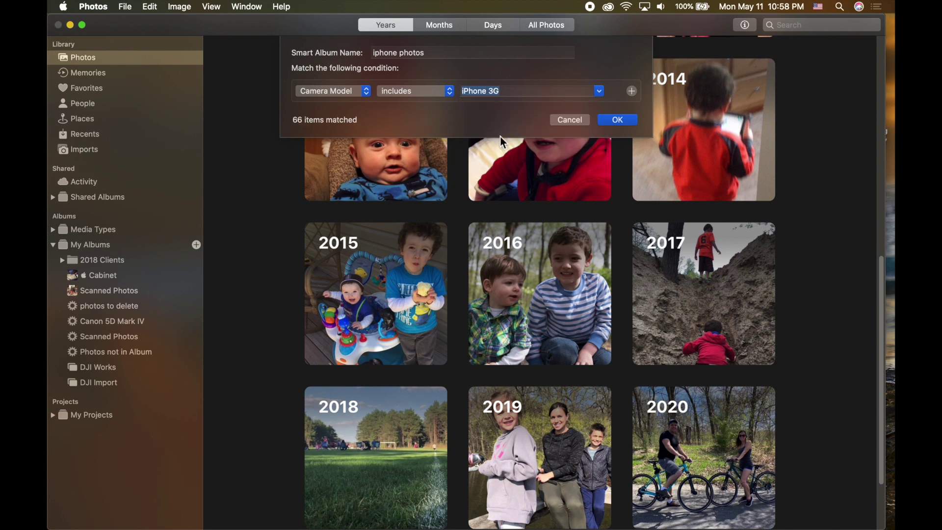
left_click(401, 52)
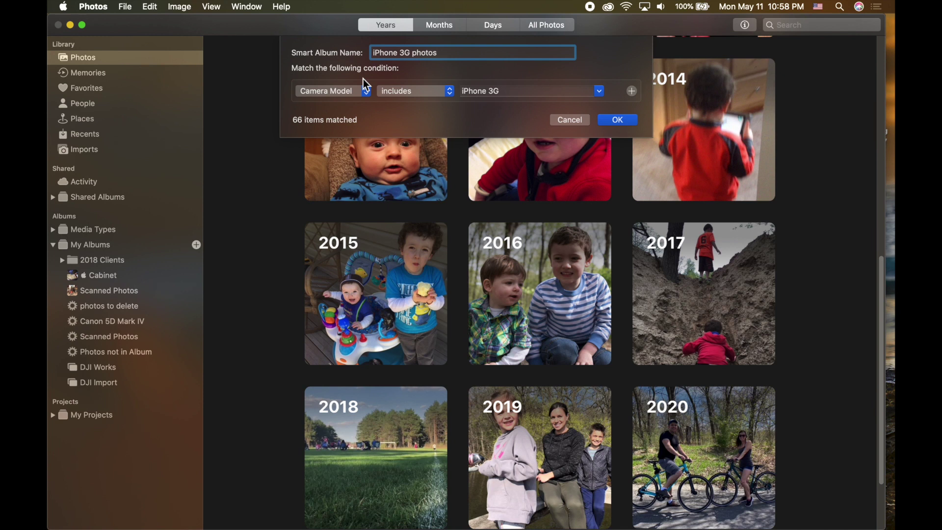
Change the camera model condition's operator to "is" and create the smart album.
left_click(449, 92)
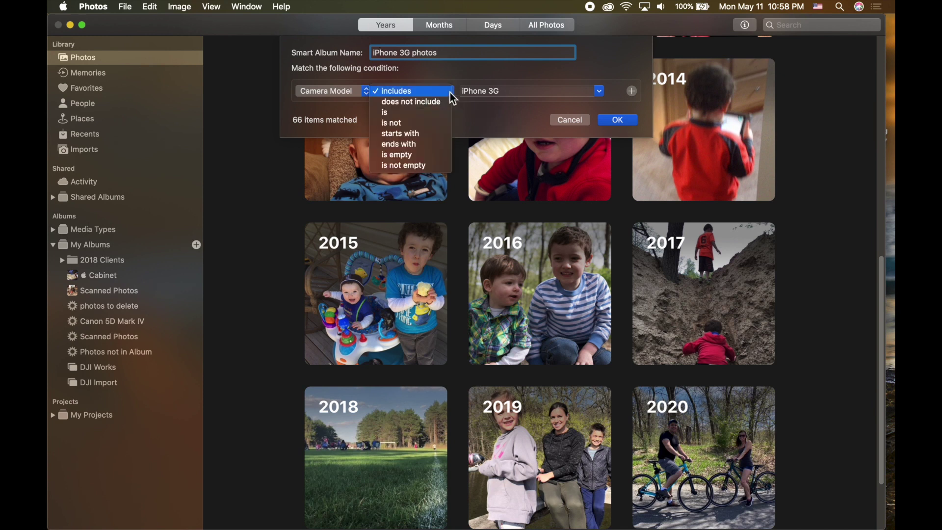
left_click(411, 112)
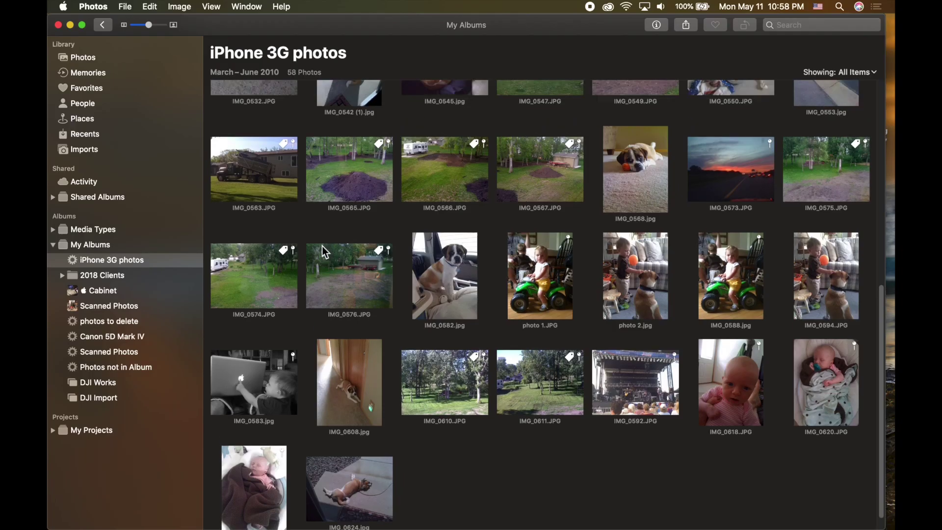
Look through the photos collected in the iPhone 3G photos album.
scroll(324, 252, "up", 3)
scroll(325, 252, "up", 10)
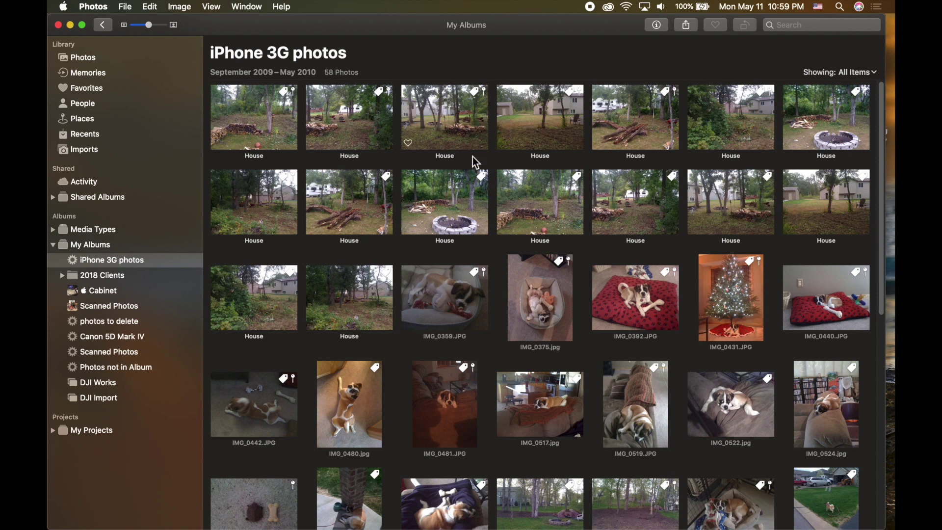
scroll(475, 162, "down", 10)
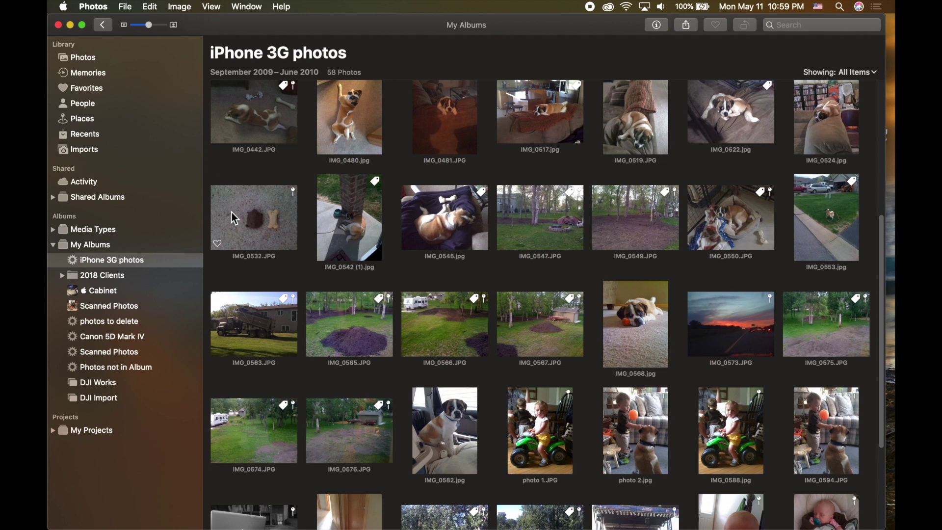
Open the conditions of the Canon 5D Mark IV smart album for editing.
left_click(117, 335)
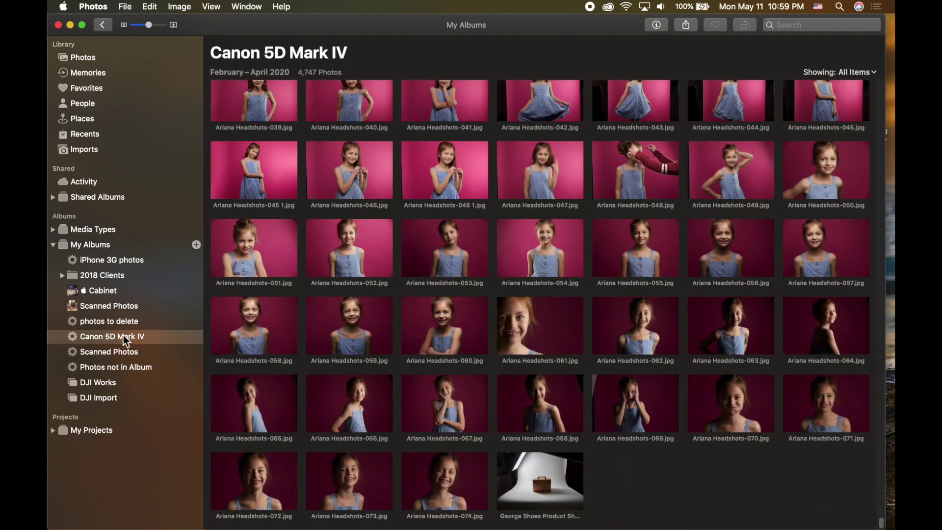
right_click(104, 342)
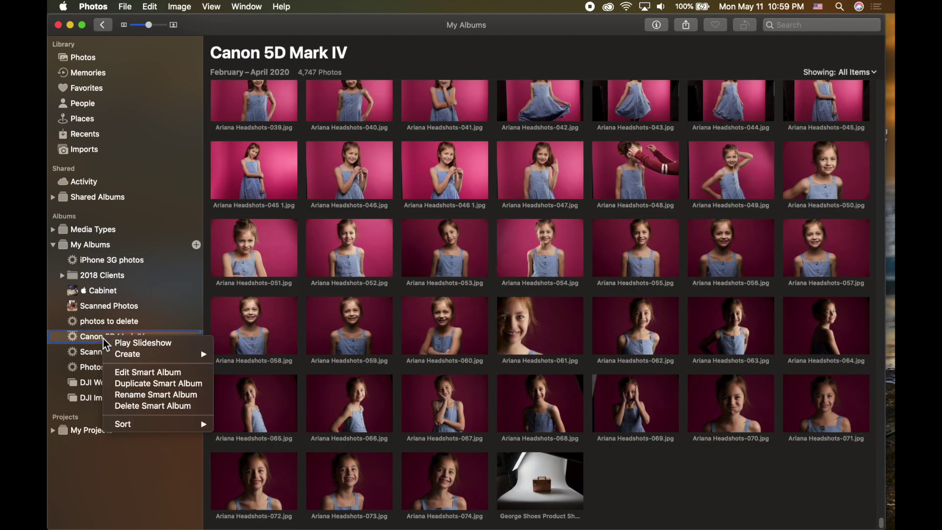
left_click(148, 373)
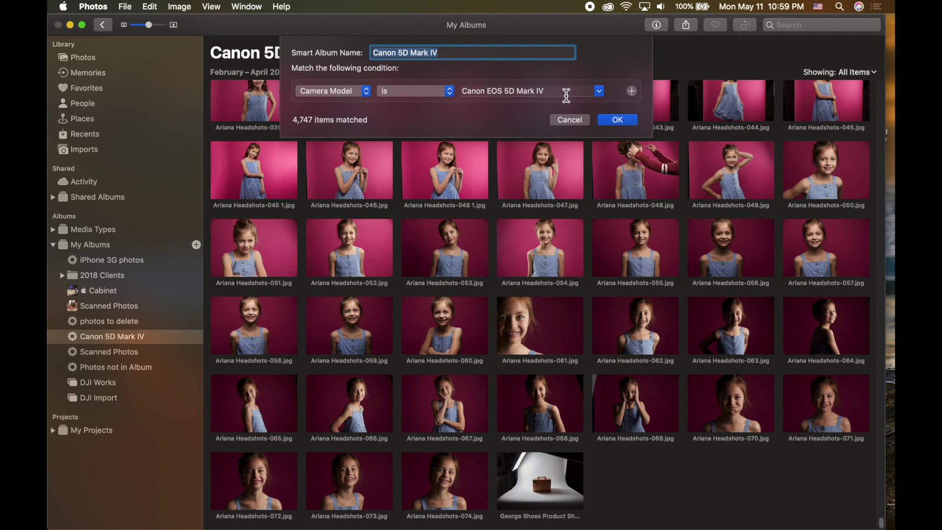
Look through the camera models available for the Canon 5D Mark IV album's condition and leave the condition dialog without changes.
left_click(600, 91)
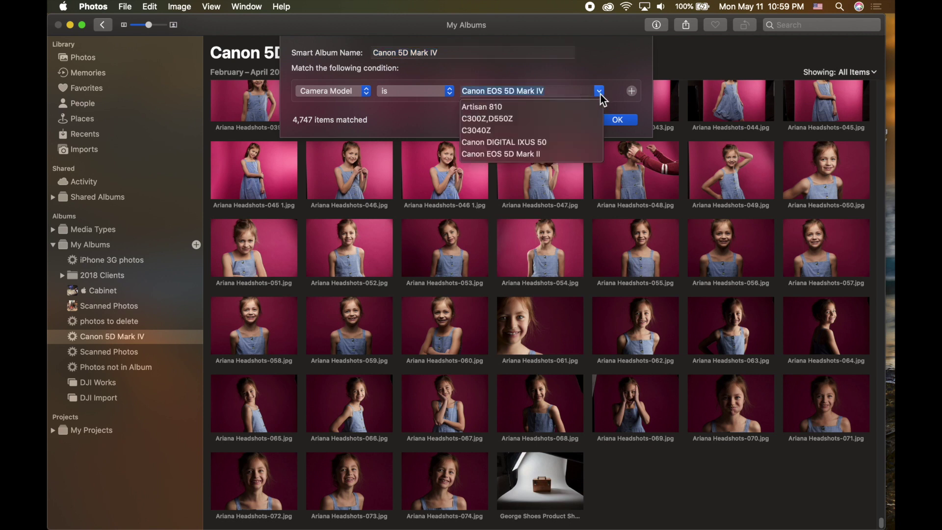
scroll(559, 122, "down", 3)
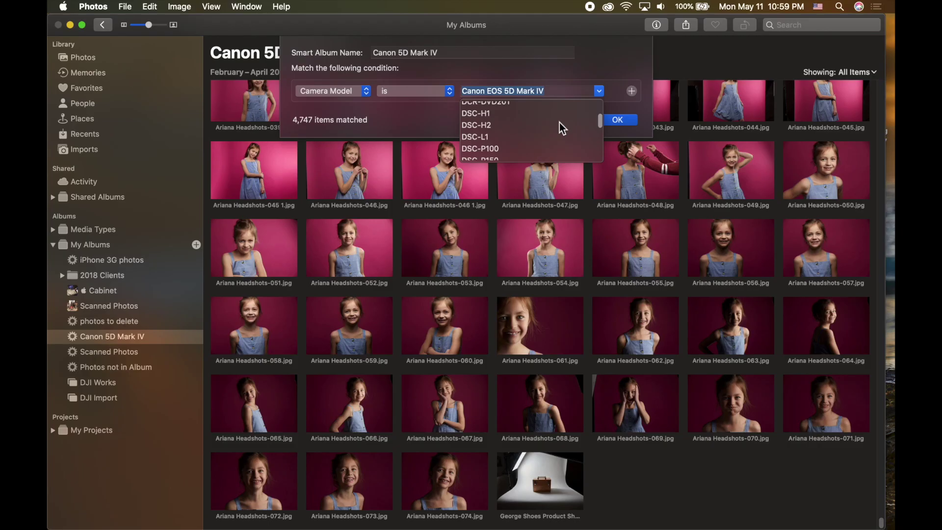
scroll(559, 122, "down", 1)
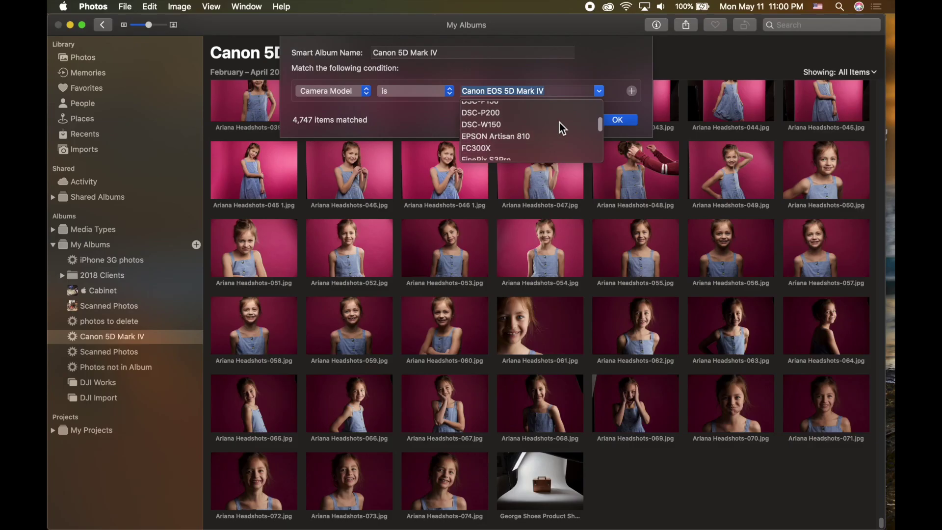
scroll(560, 123, "down", 10)
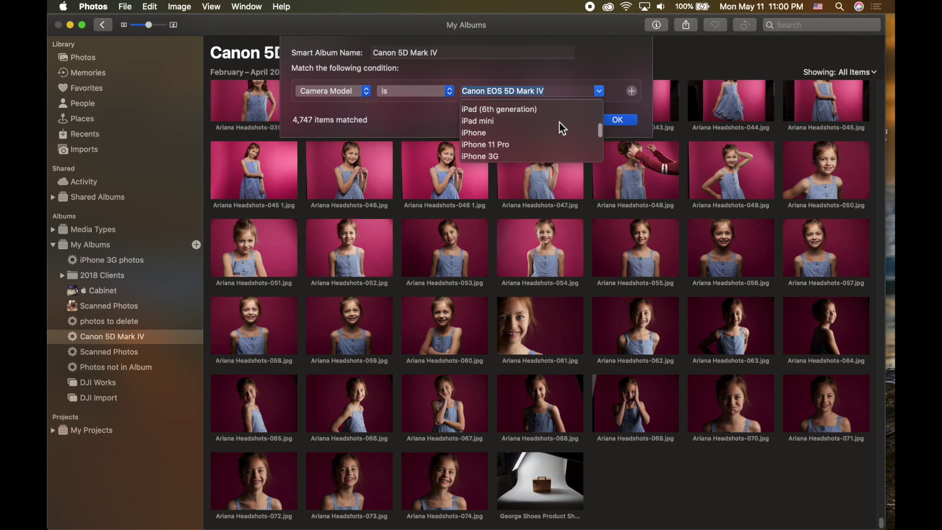
scroll(559, 122, "up", 5)
scroll(559, 122, "down", 5)
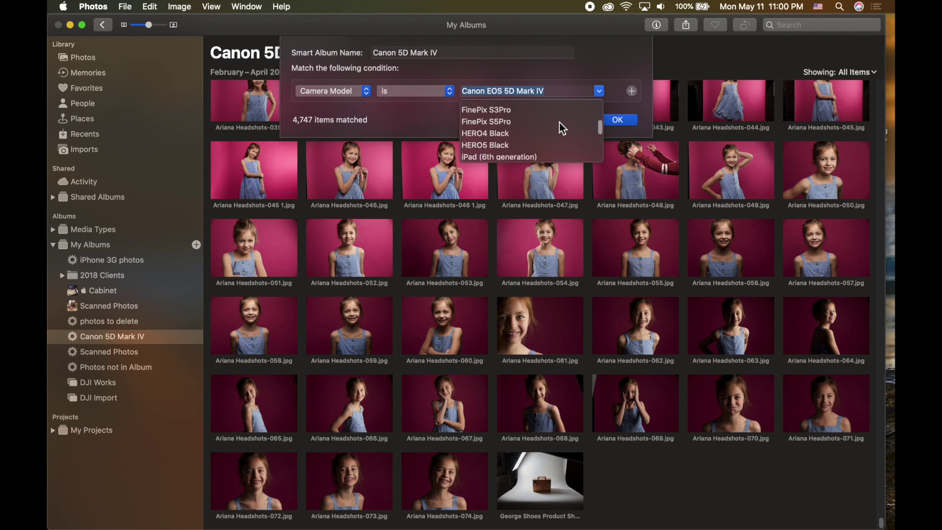
scroll(560, 122, "down", 10)
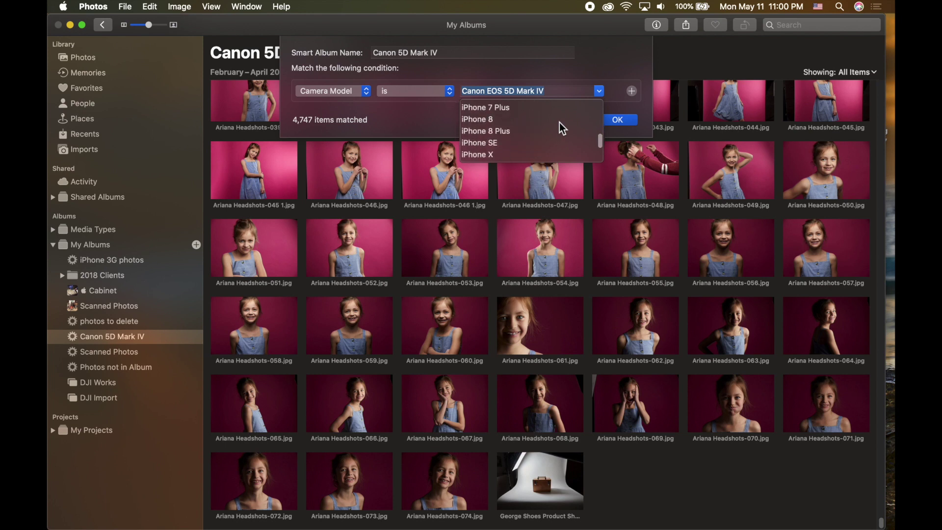
scroll(559, 122, "down", 10)
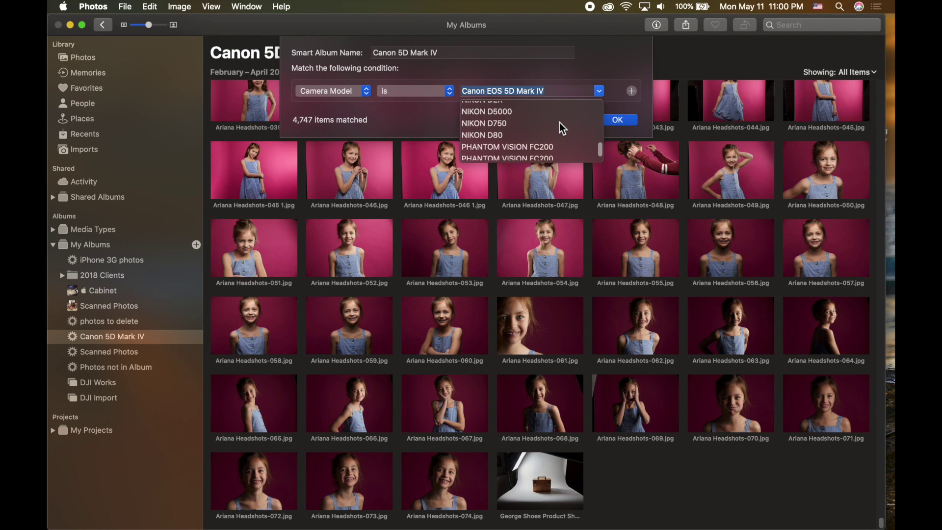
left_click(606, 49)
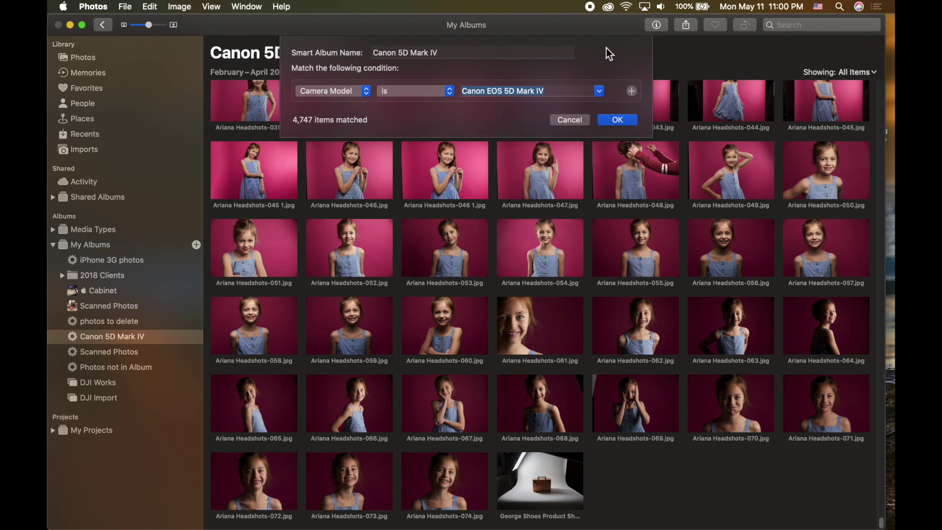
left_click(570, 119)
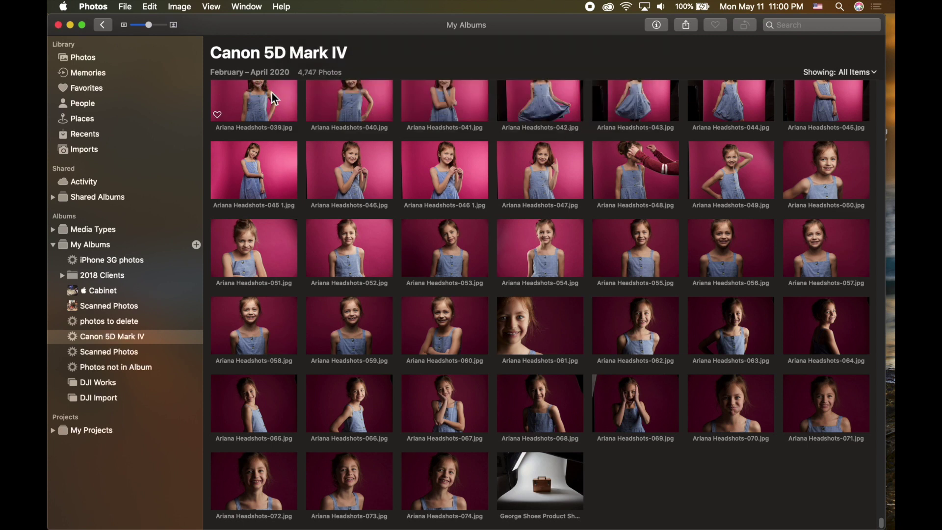
Look through the photos collected in the Canon 5D Mark IV smart album.
scroll(357, 164, "up", 3)
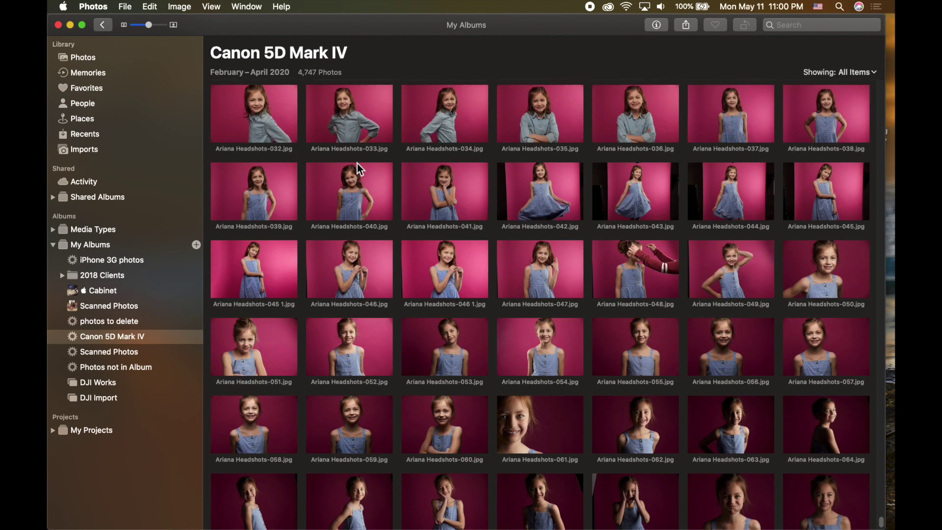
scroll(357, 164, "up", 15)
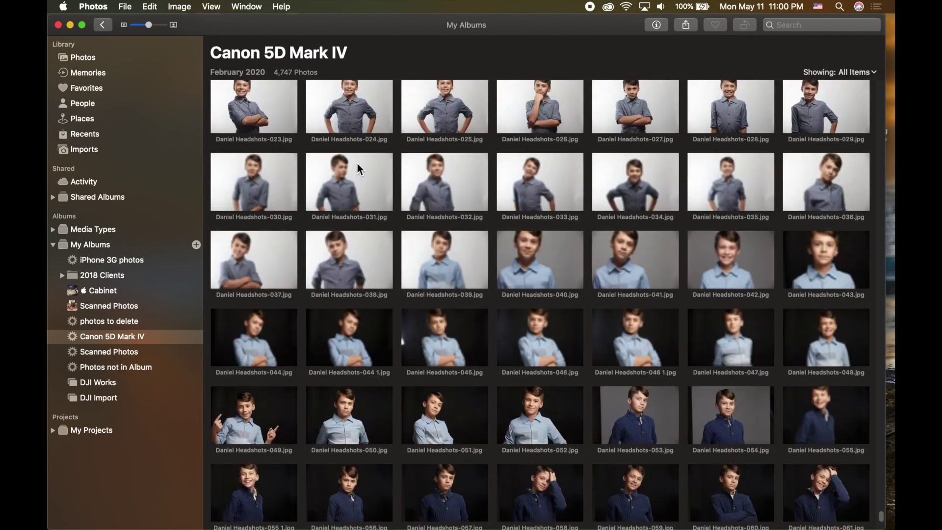
scroll(357, 163, "up", 8)
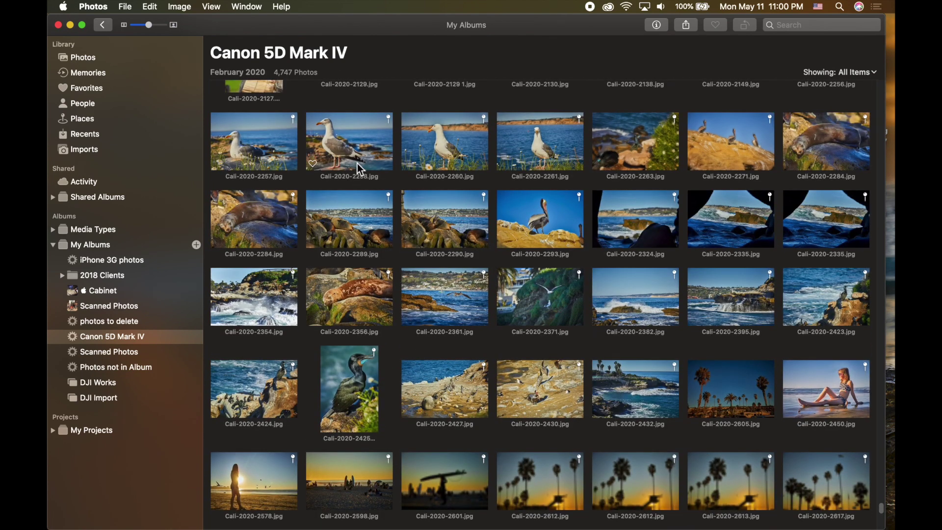
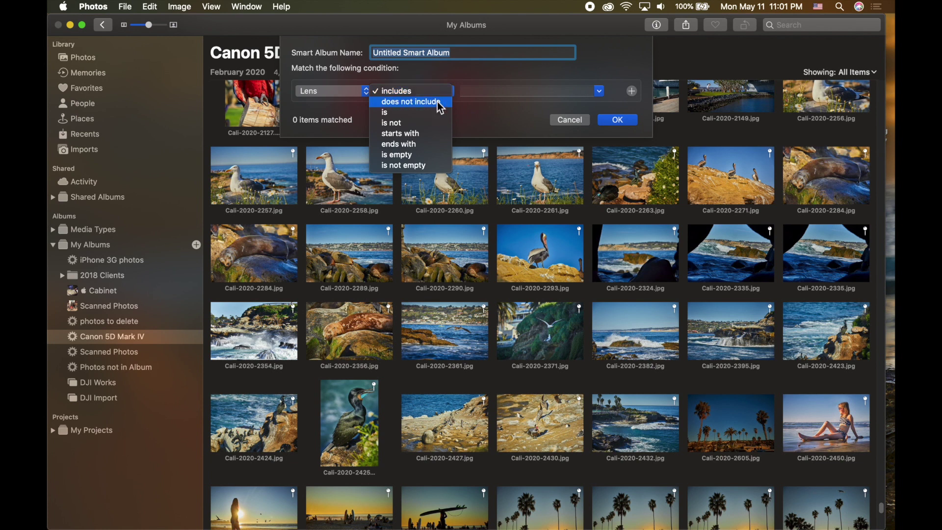
Set the lens condition to is "14mm F1.8 DG HSM | Art 017" and create the smart album as "Sigma 14mm".
left_click(427, 114)
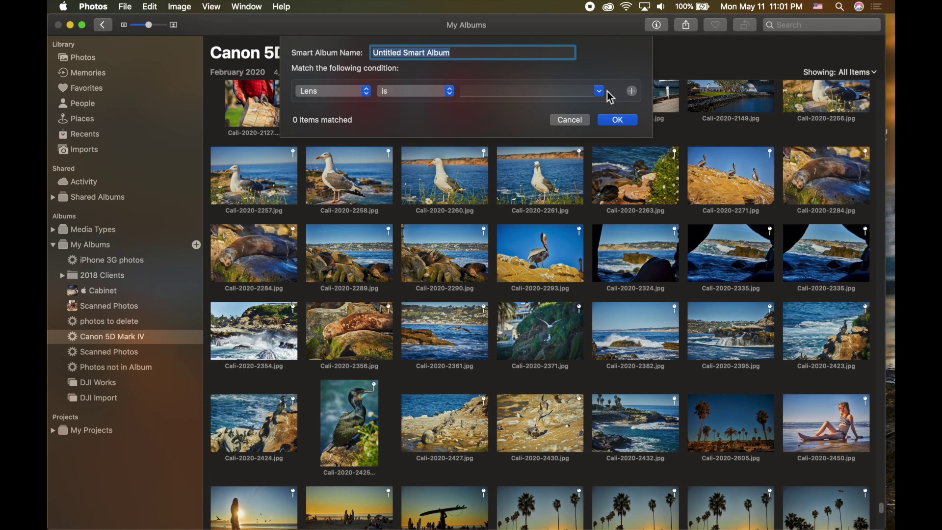
left_click(600, 91)
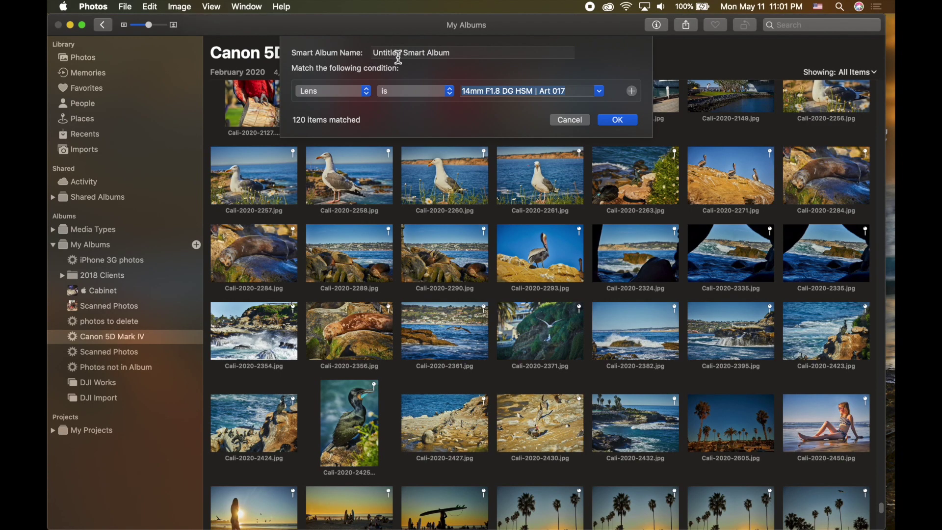
triple_click(410, 53)
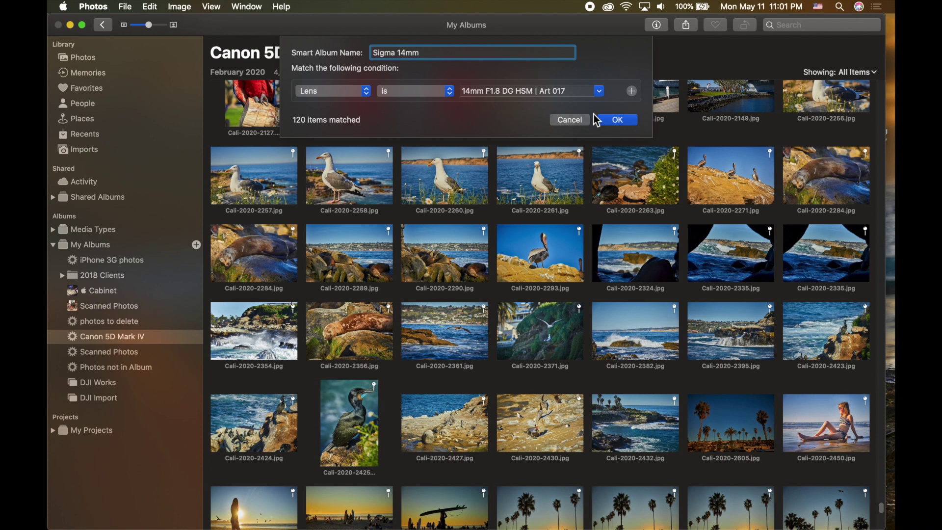
left_click(618, 121)
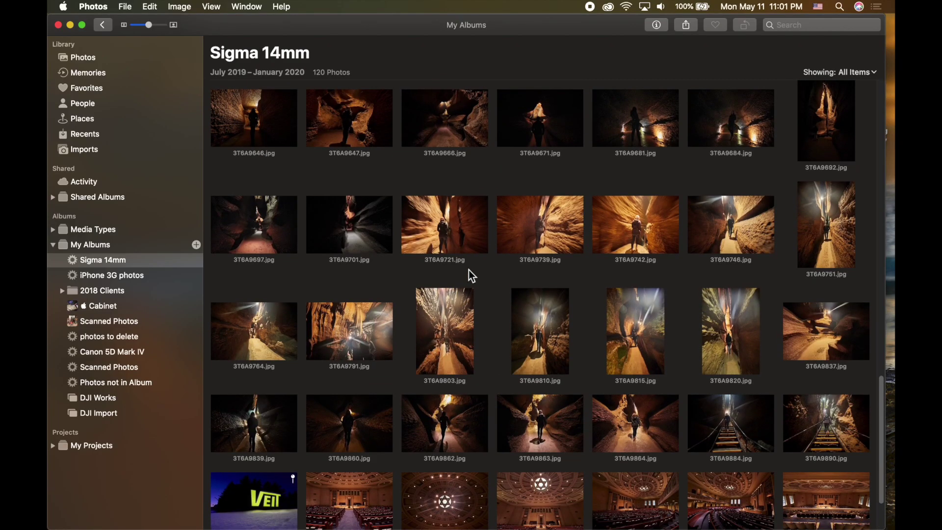
Look through the photos in the Sigma 14mm album and open IMG_2426.JPG for a closer view.
scroll(469, 275, "up", 5)
scroll(471, 276, "up", 1)
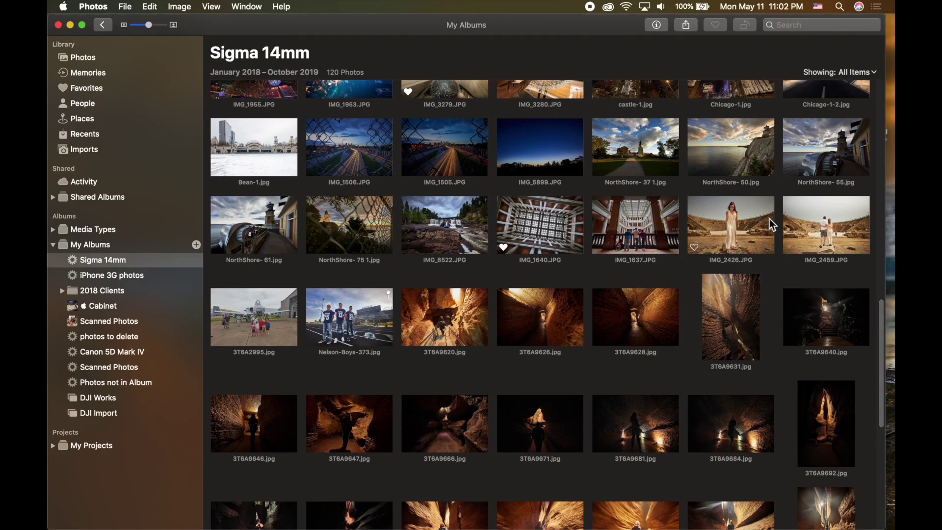
scroll(768, 213, "up", 10)
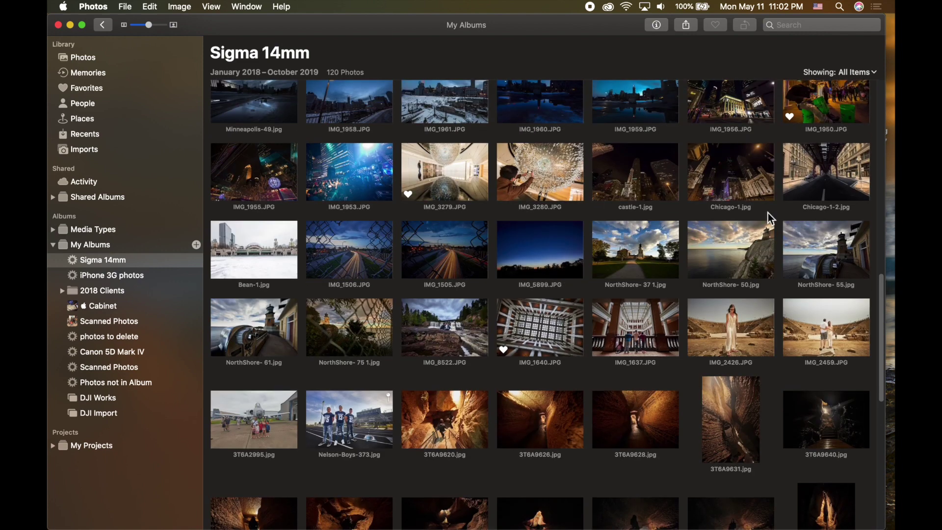
scroll(767, 215, "down", 8)
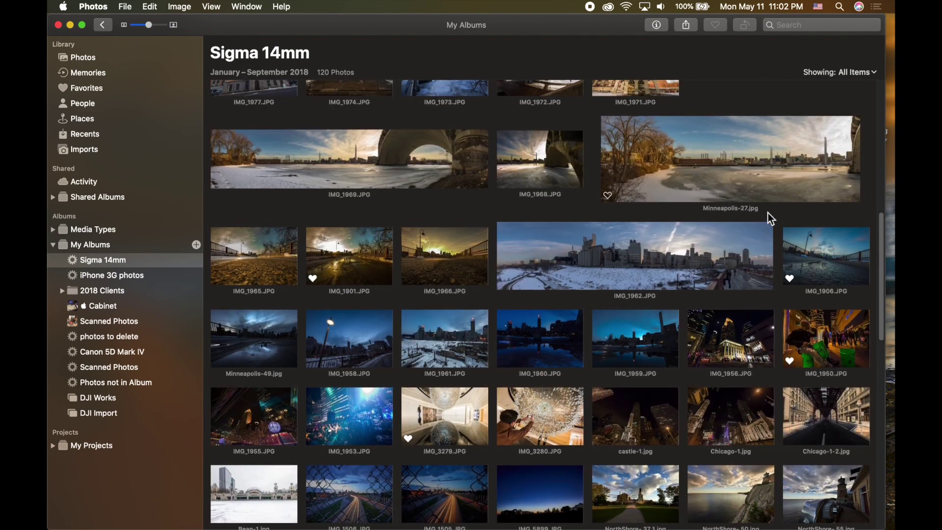
double_click(749, 255)
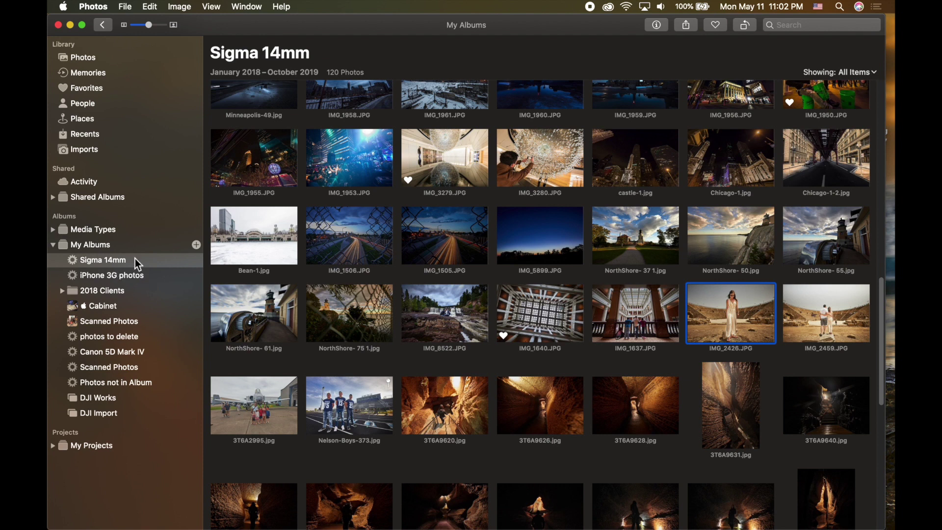
Start a new smart album under My Albums.
left_click(197, 245)
left_click(231, 273)
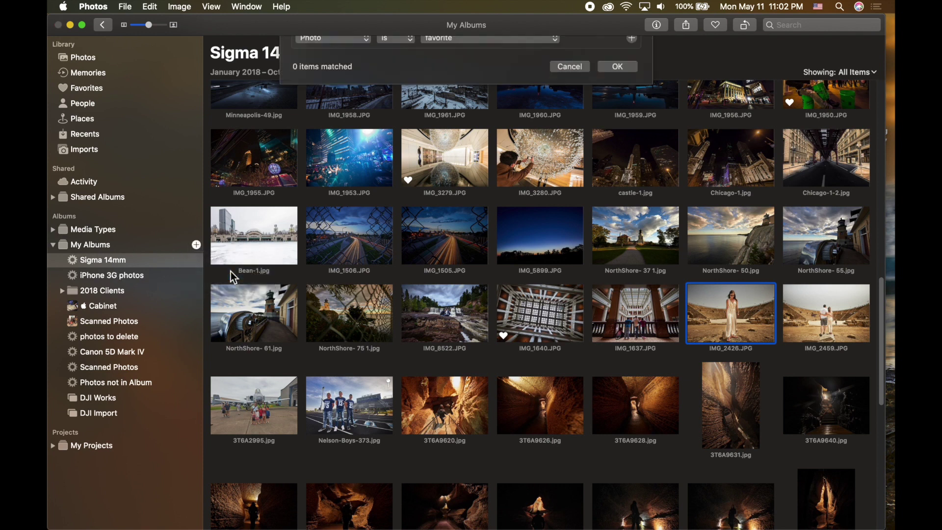
Try a Filename condition with the operator "is" for the new smart album.
left_click(351, 95)
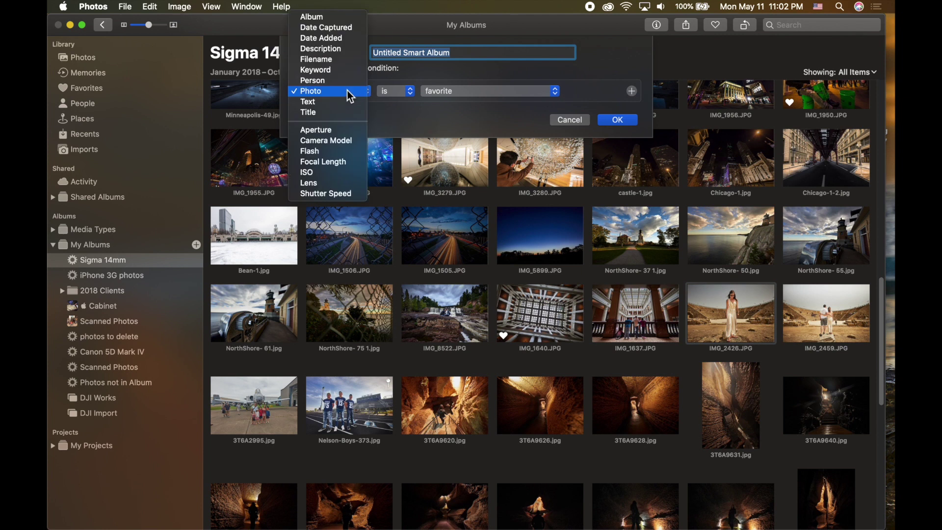
left_click(317, 59)
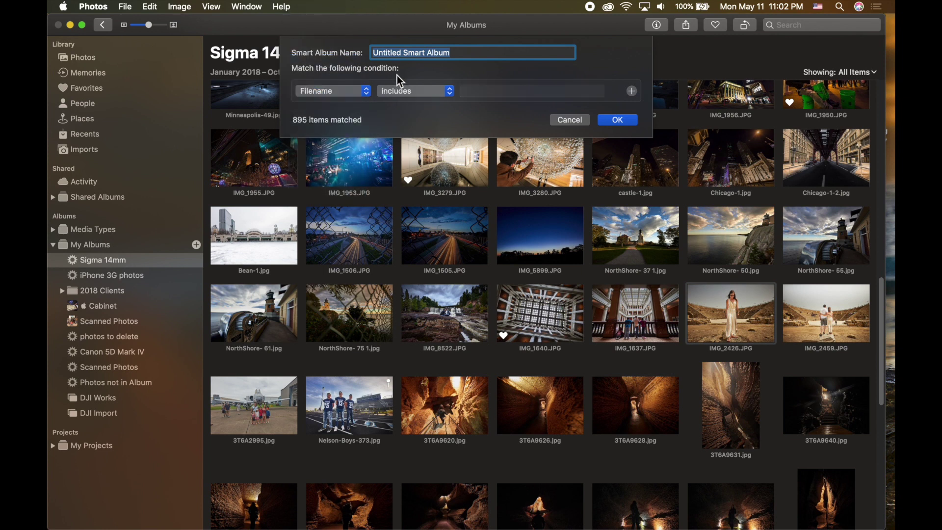
left_click(408, 92)
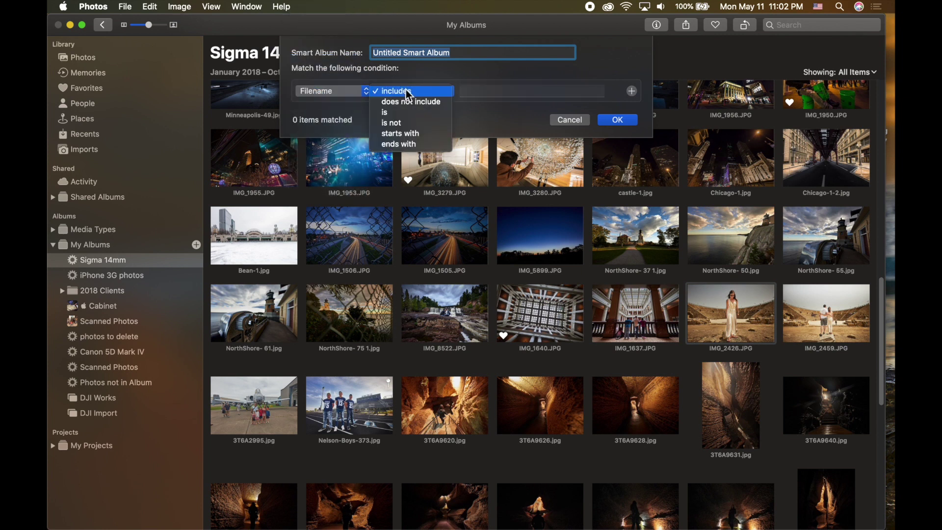
left_click(411, 113)
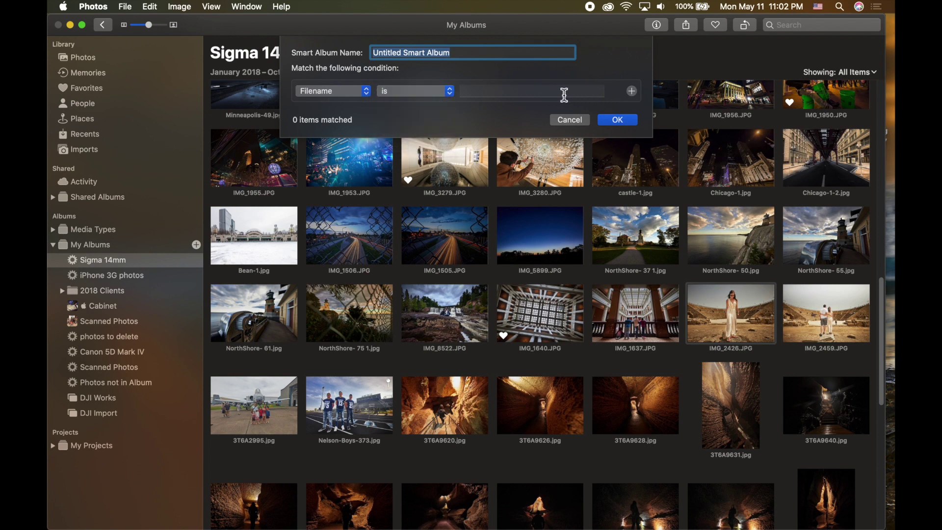
left_click(565, 92)
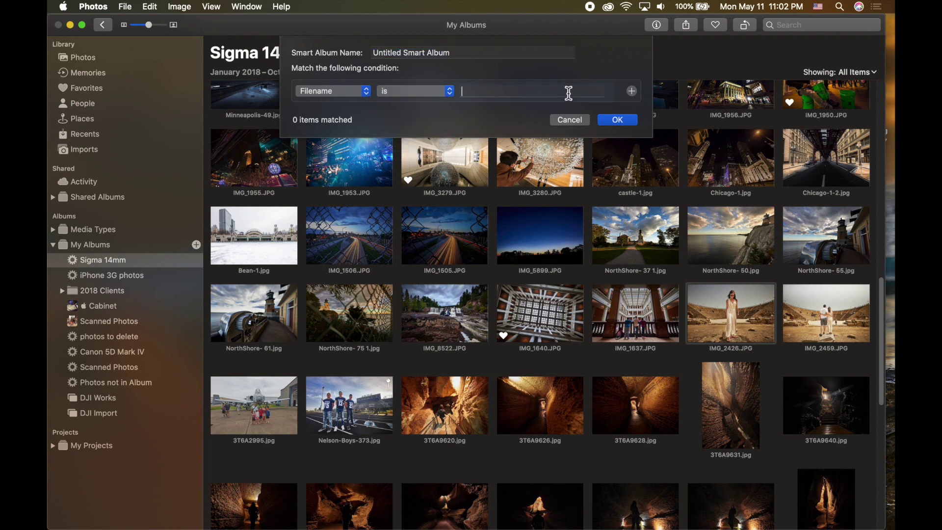
Set the condition to Keyword is Aerial and create the smart album as "All Drone Aerial Photos".
left_click(345, 101)
left_click(340, 103)
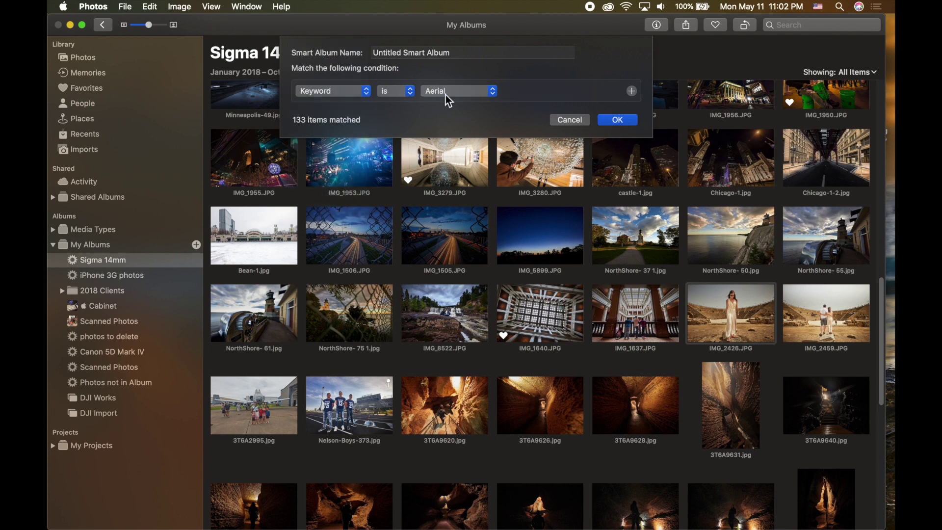
left_click(451, 99)
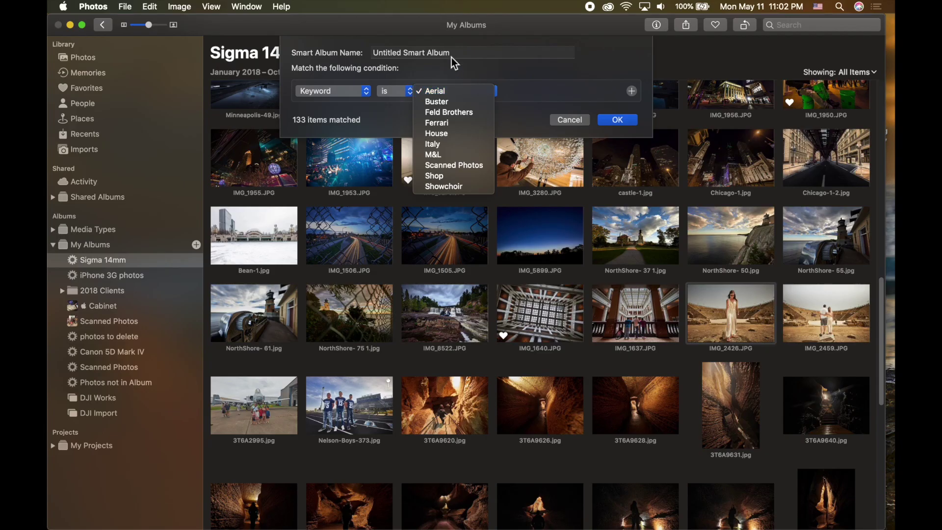
left_click(452, 57)
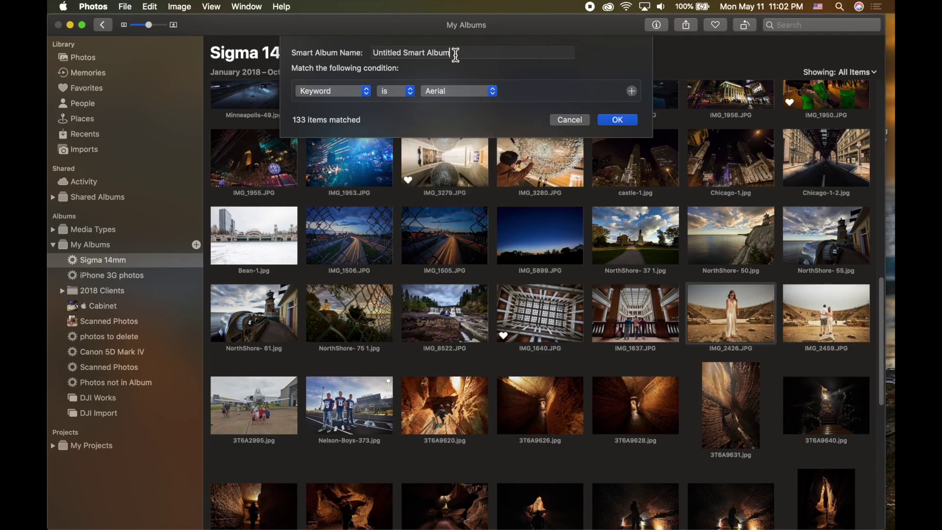
triple_click(455, 54)
type("All Drone Aerial Photos")
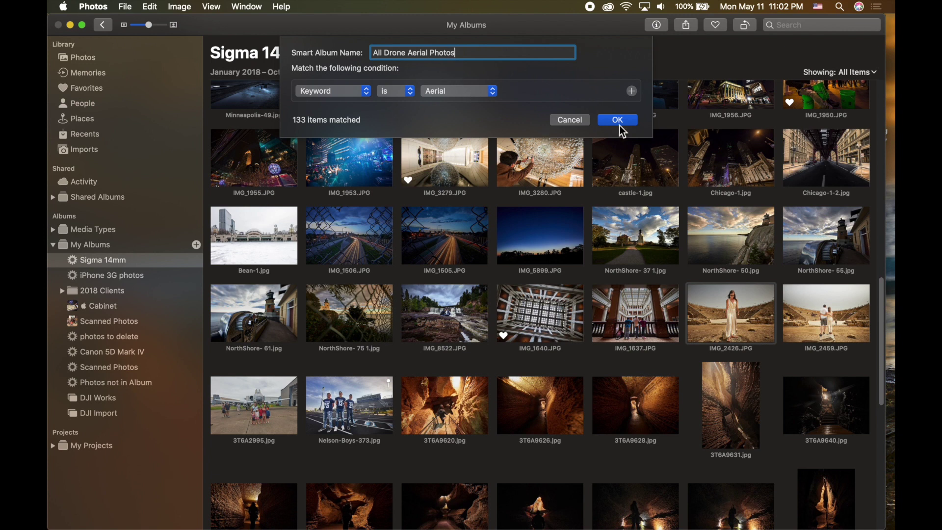
left_click(619, 122)
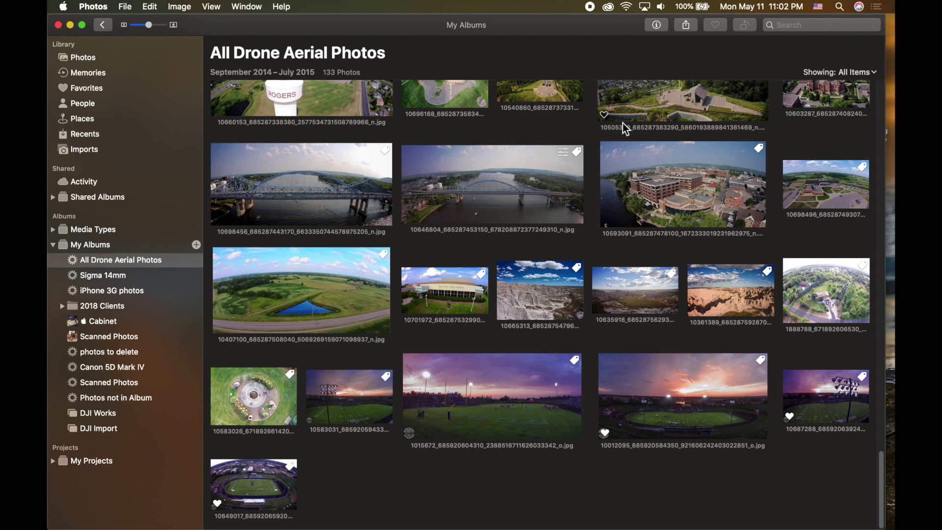
Start another new smart album under My Albums.
scroll(539, 194, "up", 8)
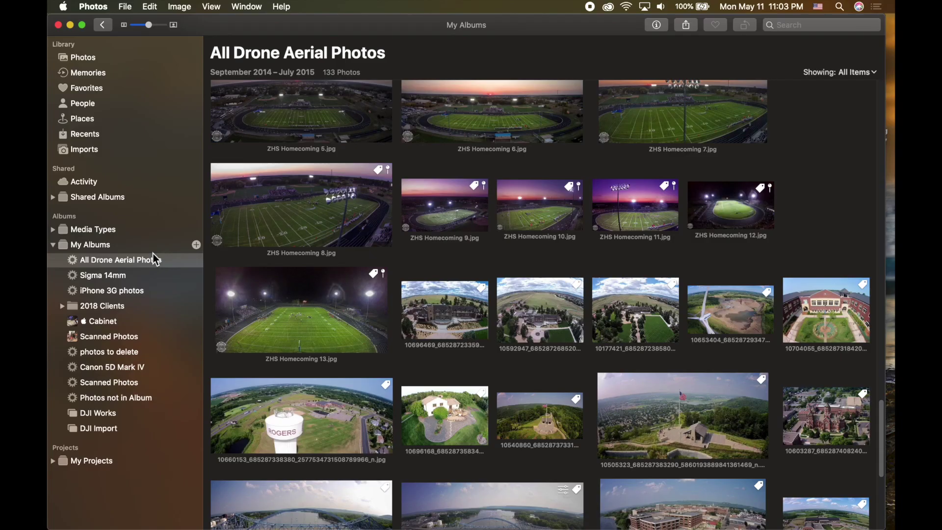
left_click(197, 245)
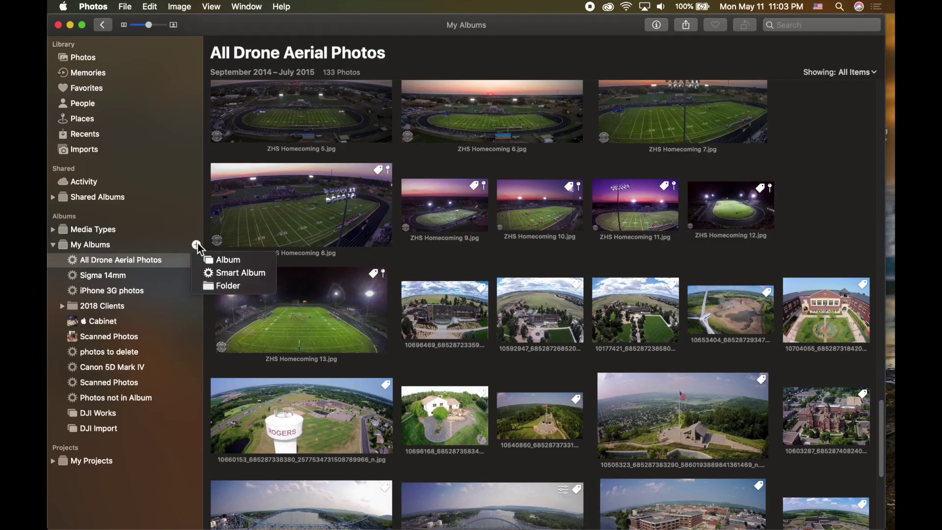
left_click(215, 272)
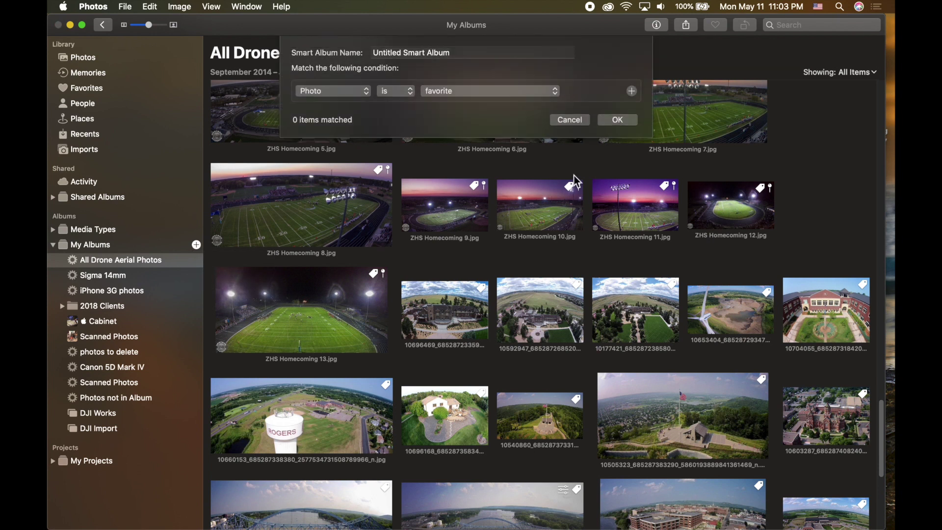
Set the smart album's condition type to Camera Model with the operator "is".
left_click(358, 95)
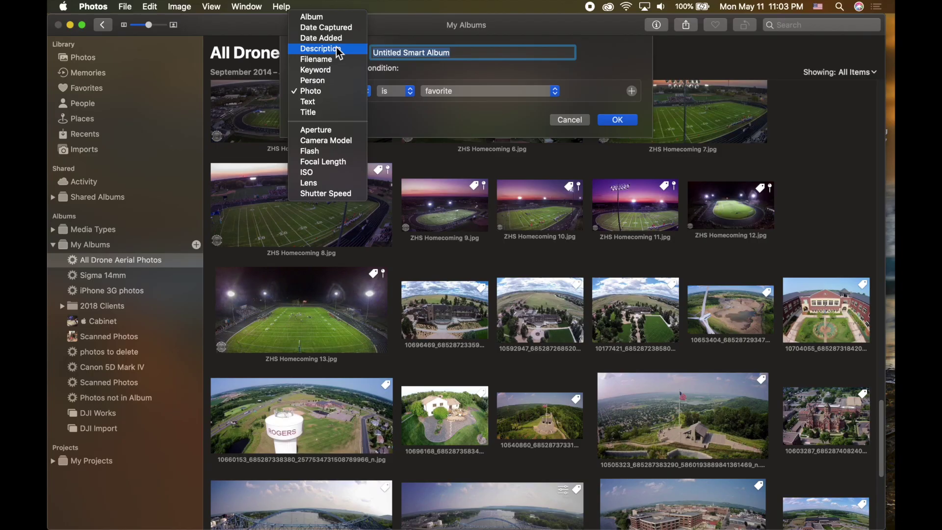
left_click(426, 70)
left_click(340, 93)
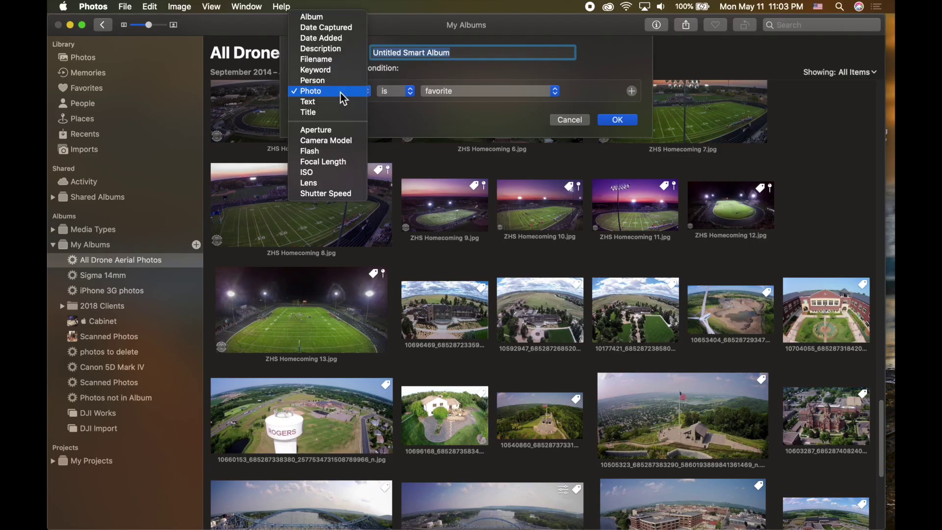
left_click(346, 142)
left_click(423, 90)
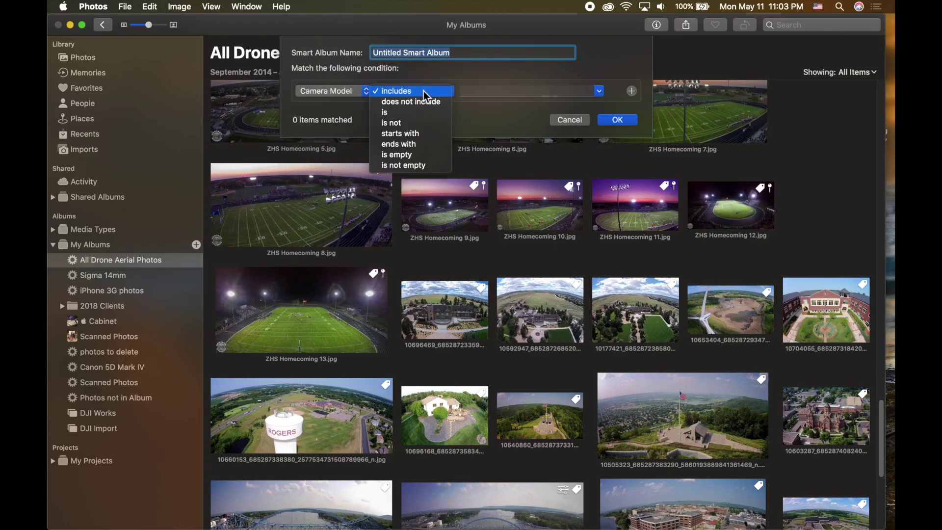
left_click(420, 116)
Choose Canon EOS 5D Mark IV as the camera model to match.
left_click(599, 91)
scroll(564, 124, "down", 5)
scroll(565, 126, "down", 5)
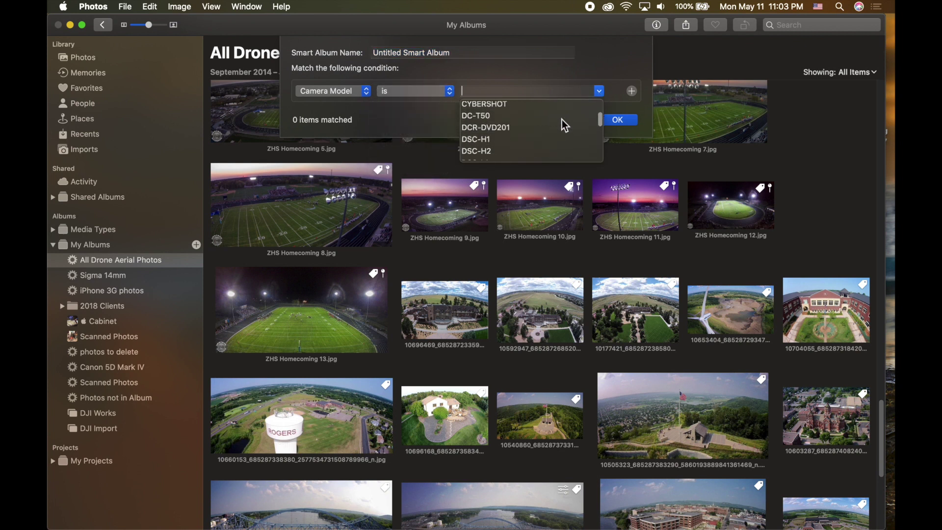
scroll(566, 125, "up", 6)
scroll(565, 125, "up", 3)
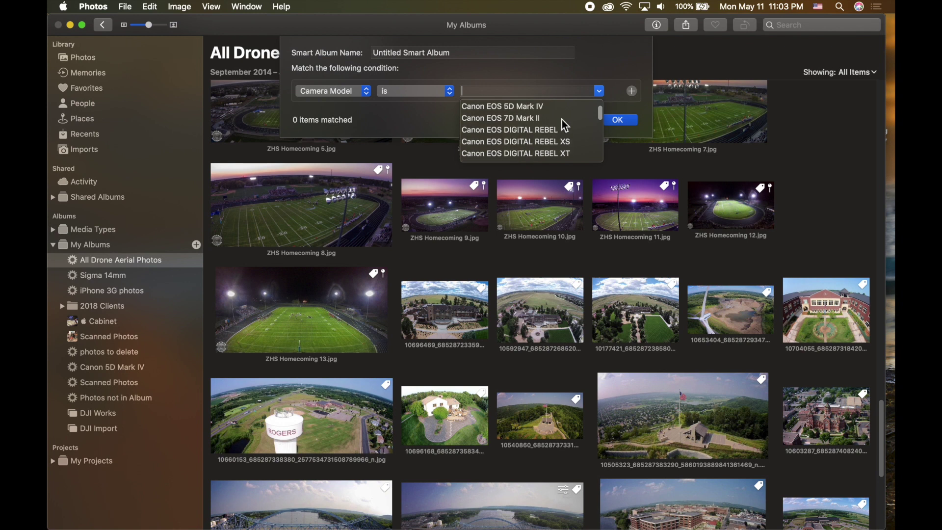
left_click(540, 124)
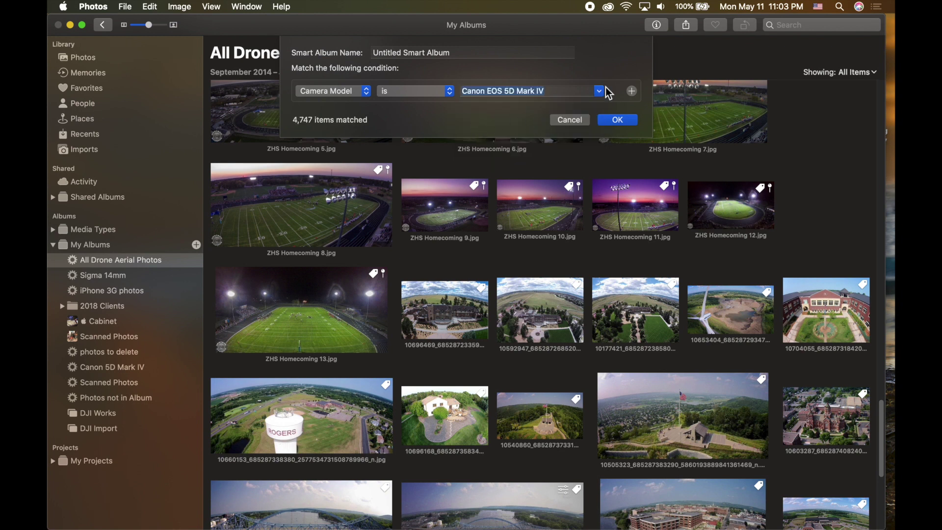
Add a second condition of type Person with the operator "is" and choose the wanted person's name.
left_click(632, 91)
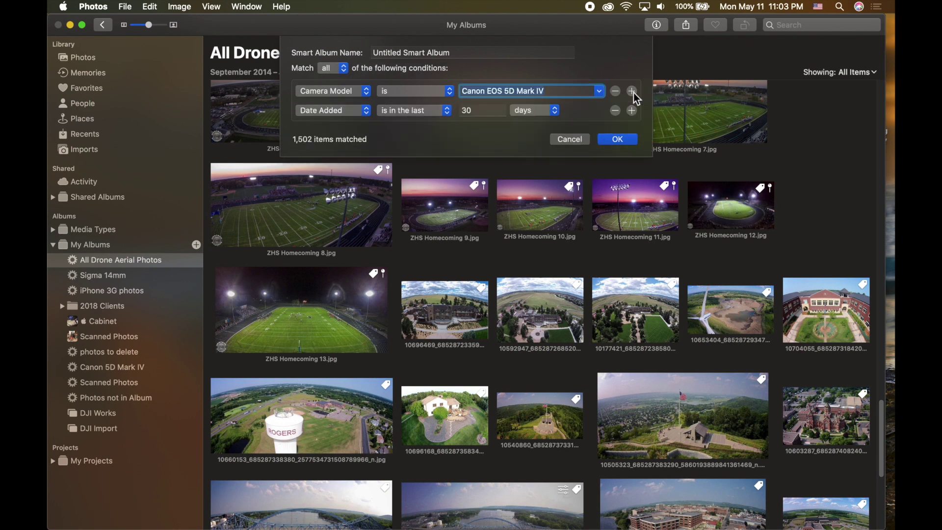
left_click(361, 120)
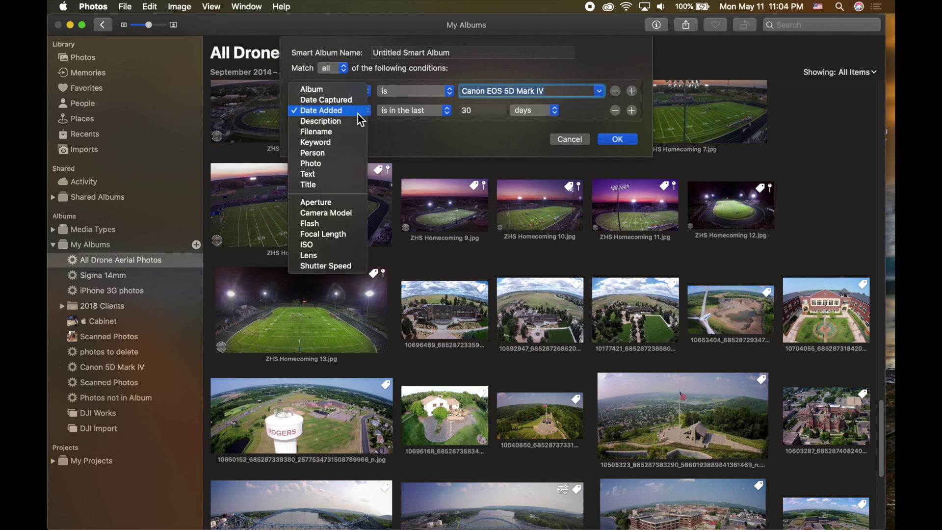
left_click(318, 155)
left_click(411, 111)
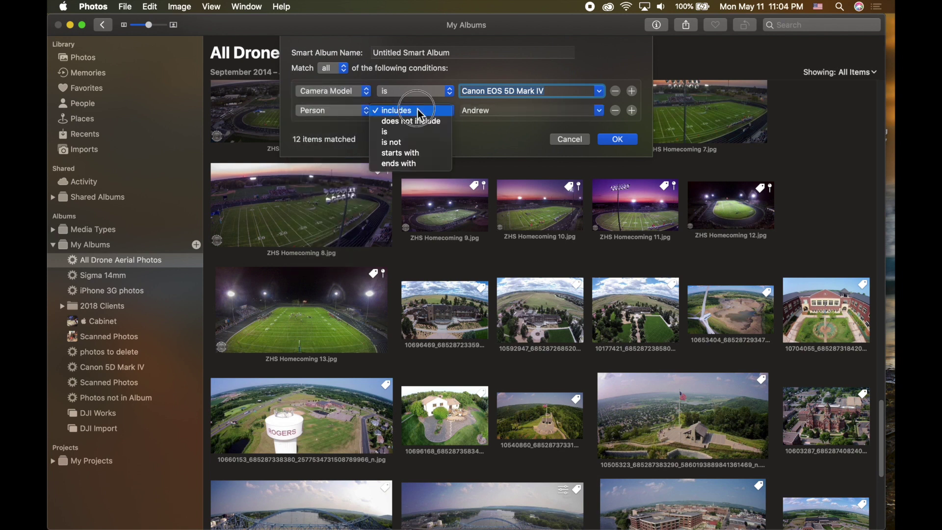
left_click(414, 132)
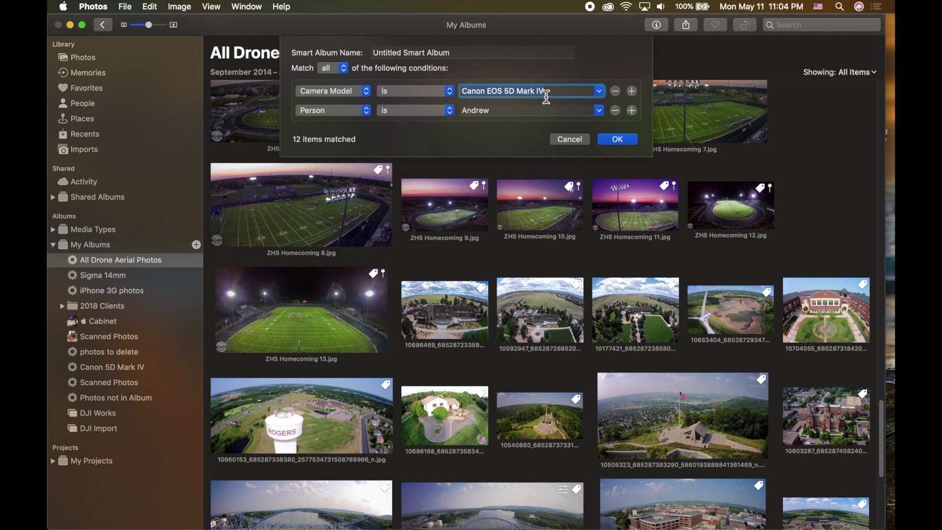
left_click(599, 110)
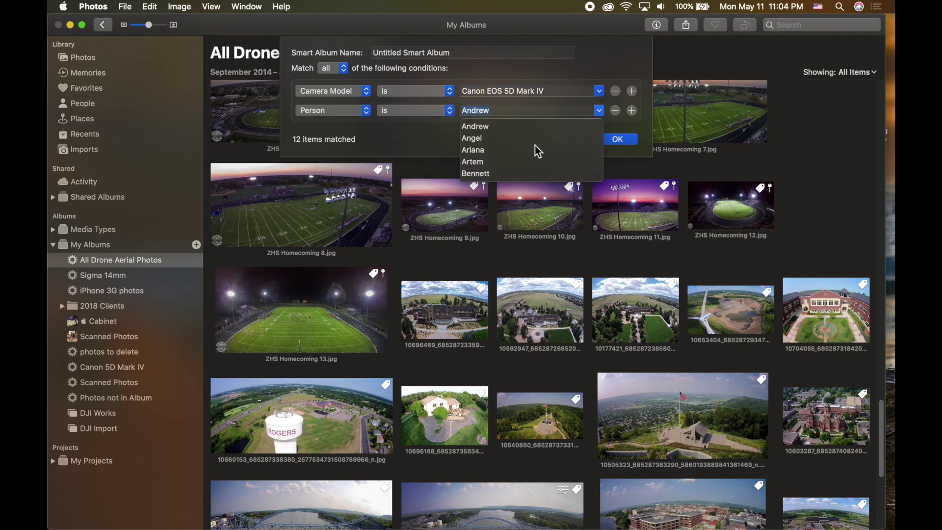
scroll(501, 160, "down", 1)
left_click(496, 157)
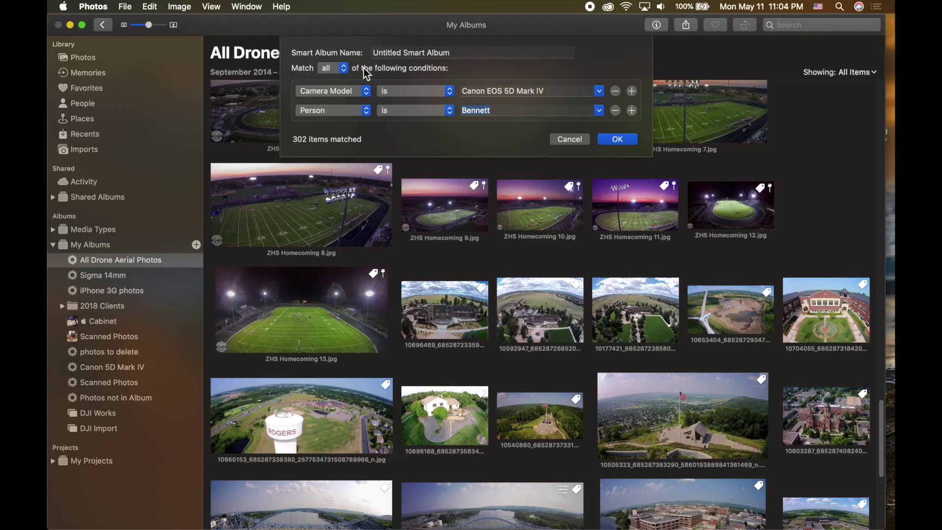
Try matching any of the conditions as a comparison, and return the match setting to all.
left_click(338, 68)
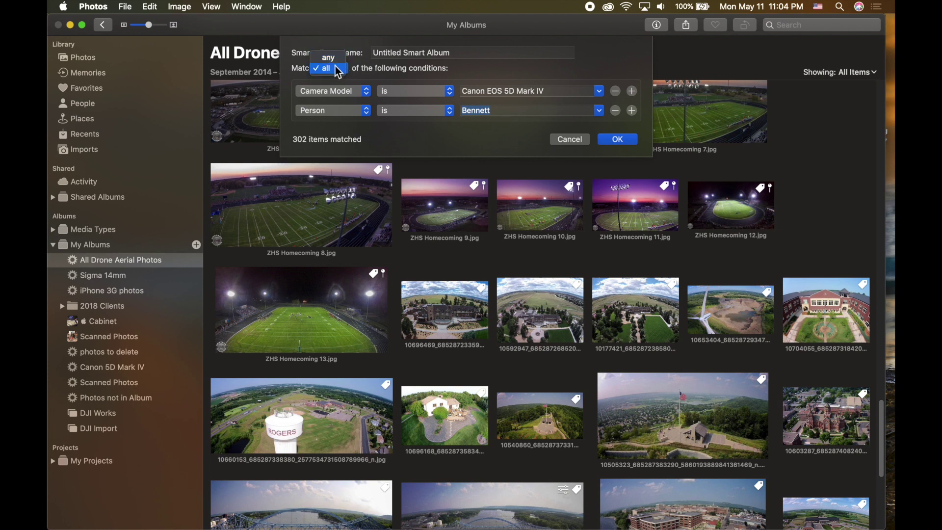
left_click(334, 59)
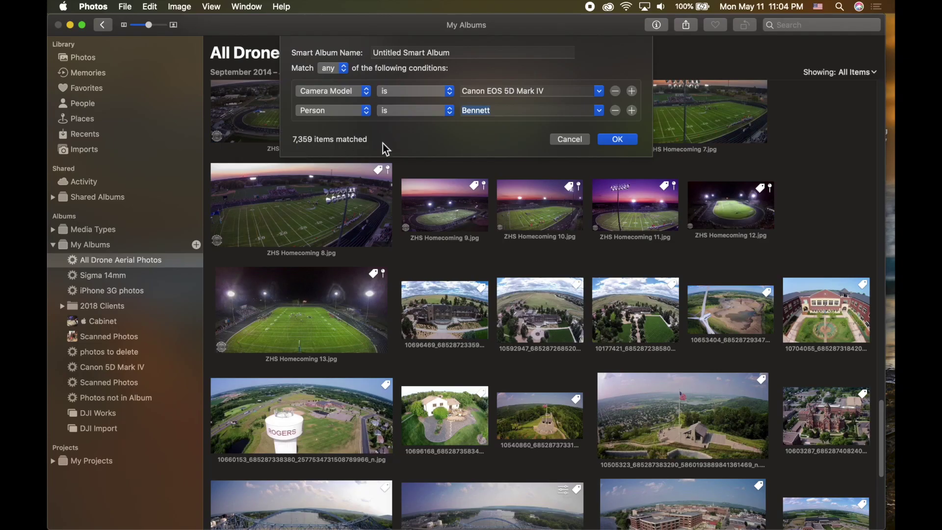
left_click(343, 65)
left_click(339, 78)
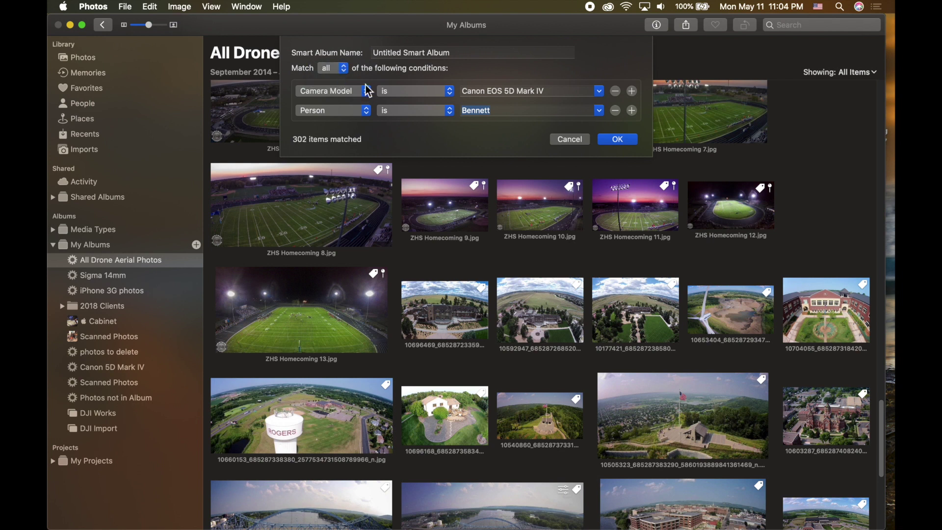
left_click(341, 69)
left_click(332, 55)
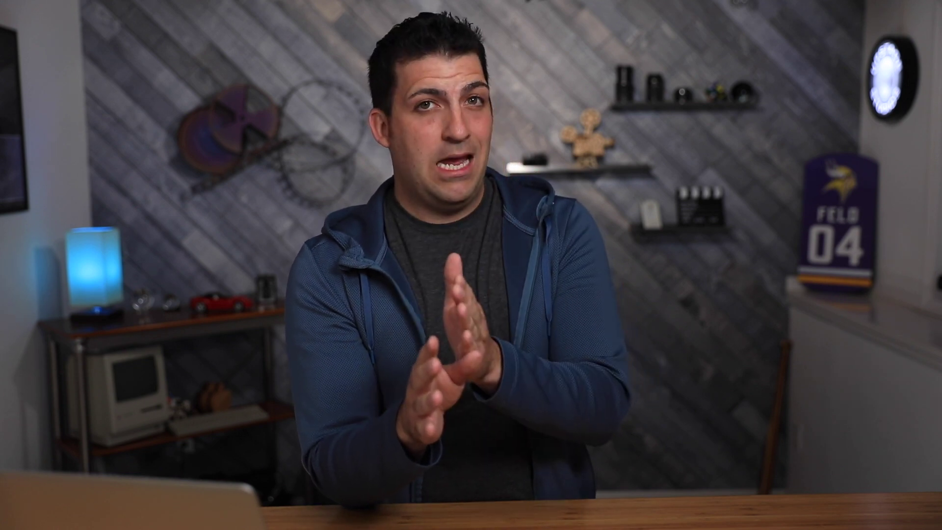
left_click(330, 68)
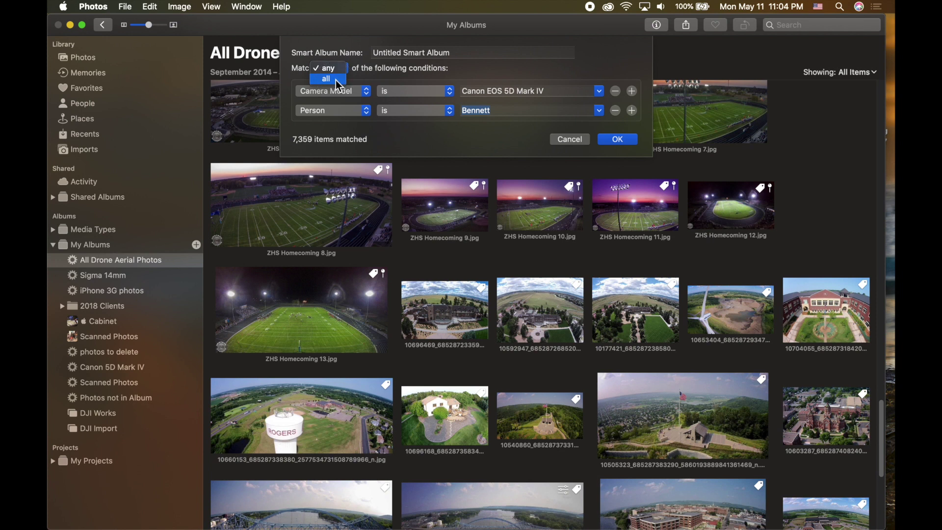
left_click(339, 80)
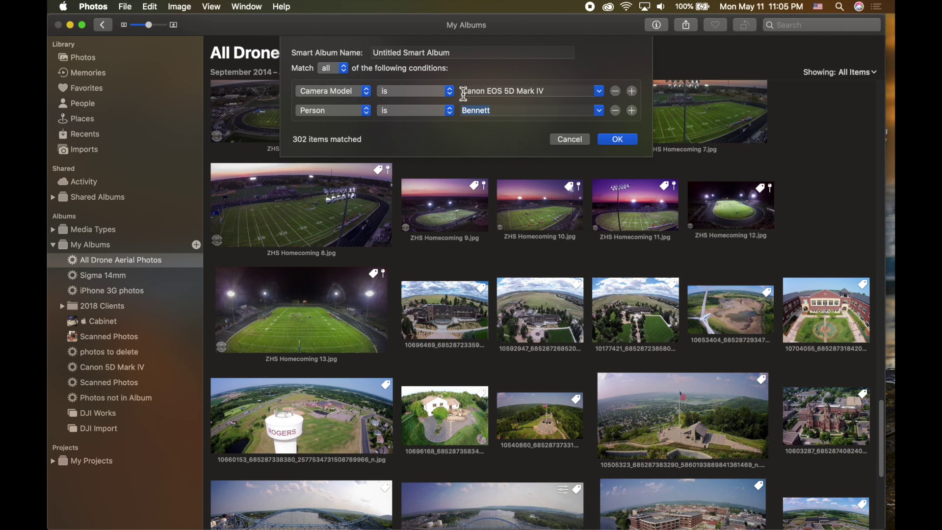
Name the smart album with the person's first name followed by "photos with 5D mark iv", create it and look through its photos.
triple_click(424, 52)
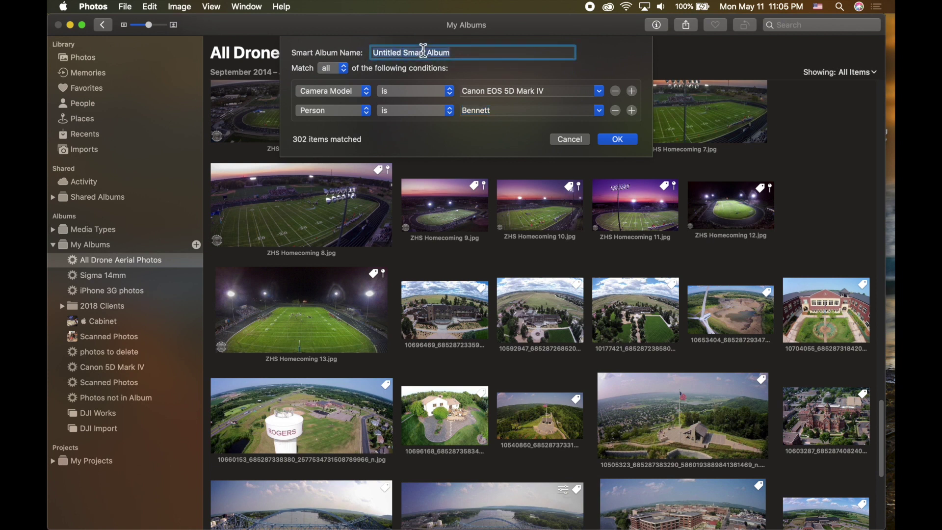
type("P")
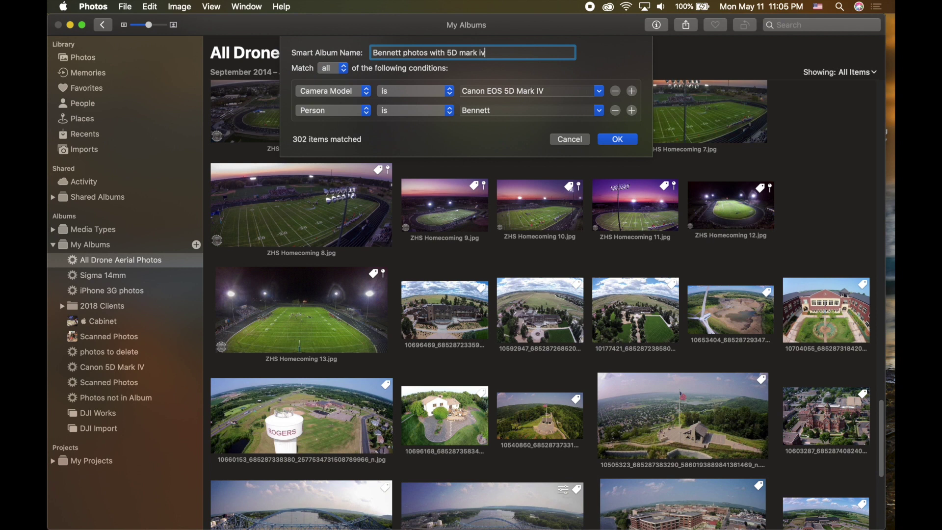
left_click(622, 141)
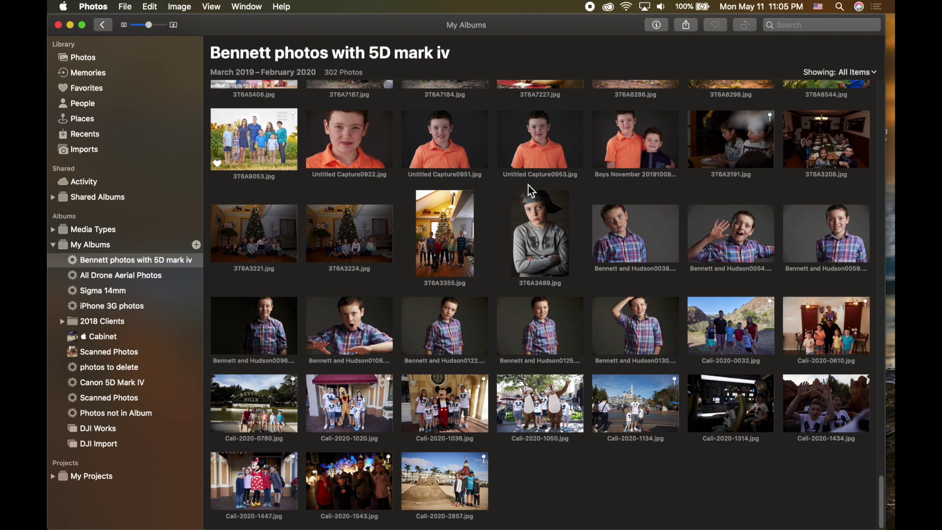
scroll(532, 191, "up", 15)
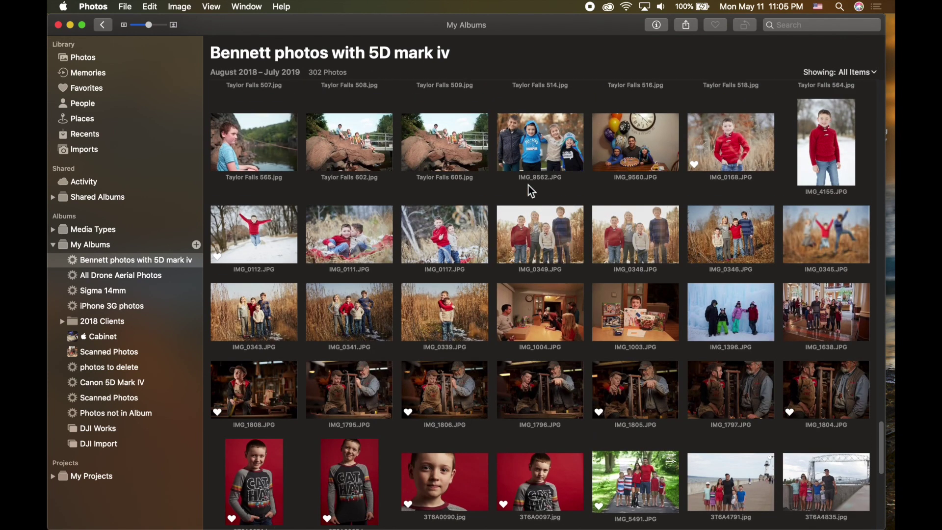